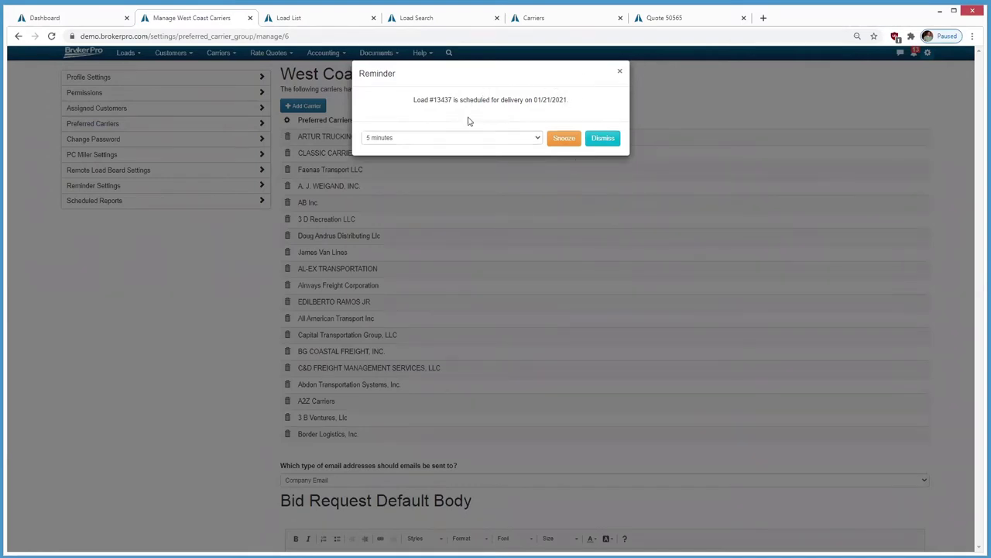
- Snooze the two pending load delivery reminders
{"action": "left_click", "coordinate": [535, 139]}
{"action": "left_click", "coordinate": [515, 190]}
{"action": "left_click", "coordinate": [564, 138]}
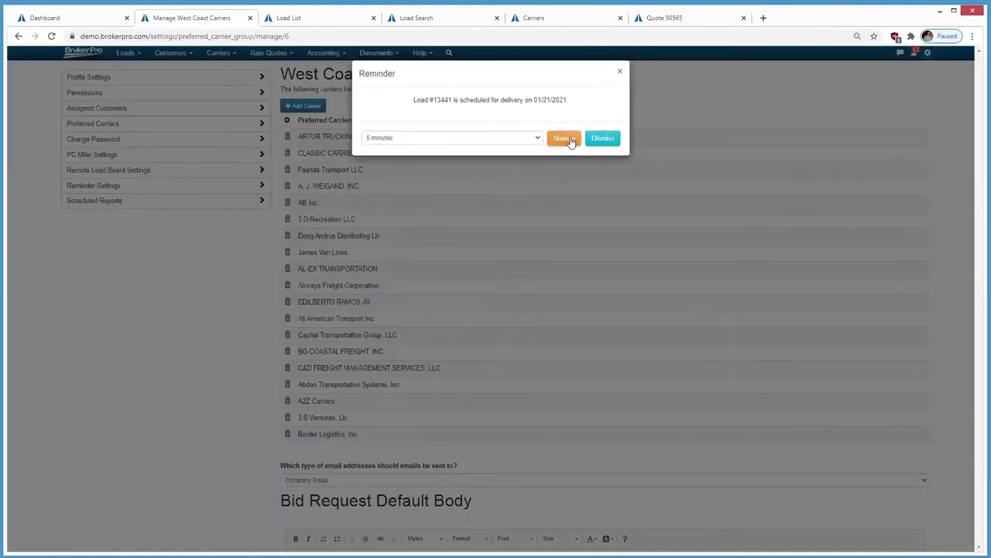
{"action": "left_click", "coordinate": [571, 138]}
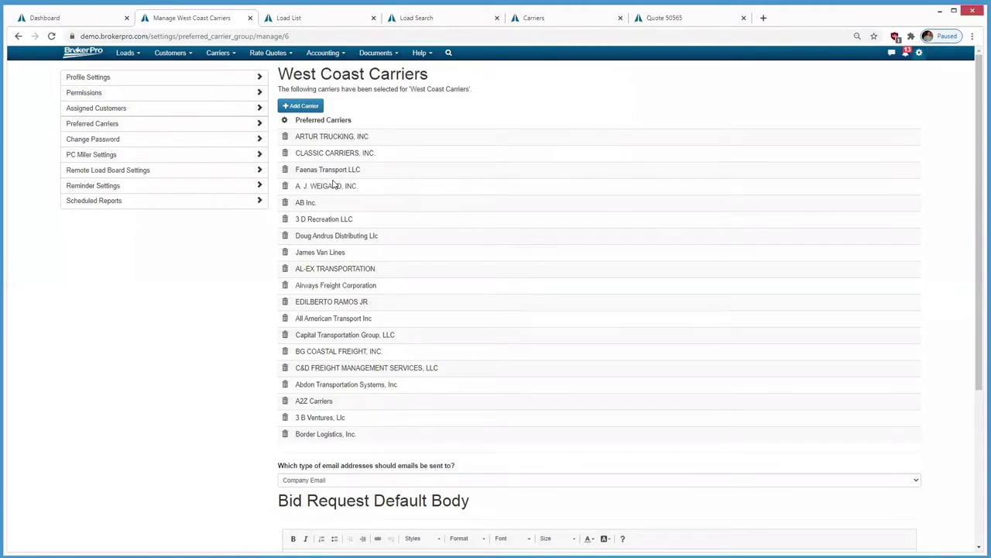
- Start a mass bid request from the load list, include all listed loads, and close it without sending
{"action": "left_click", "coordinate": [292, 20]}
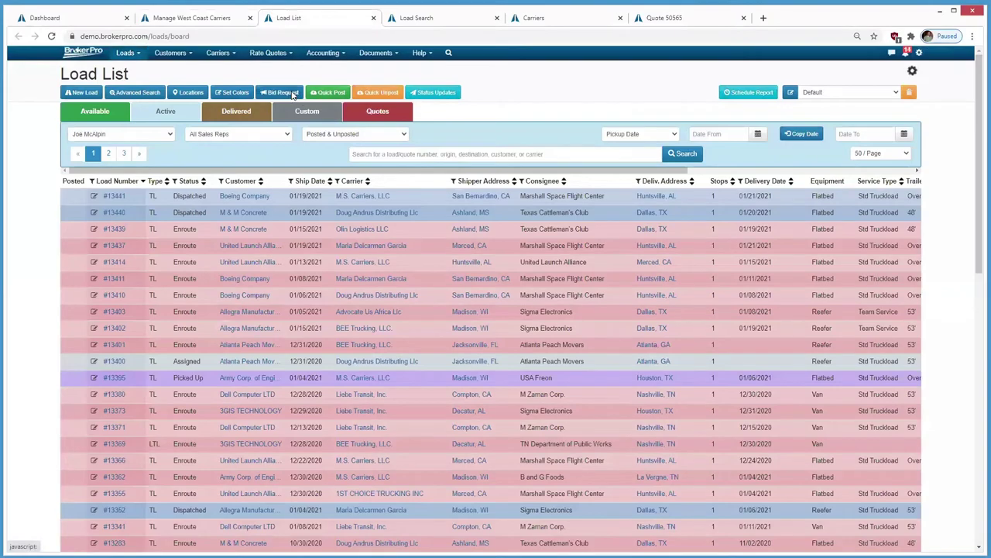
{"action": "left_click", "coordinate": [284, 96]}
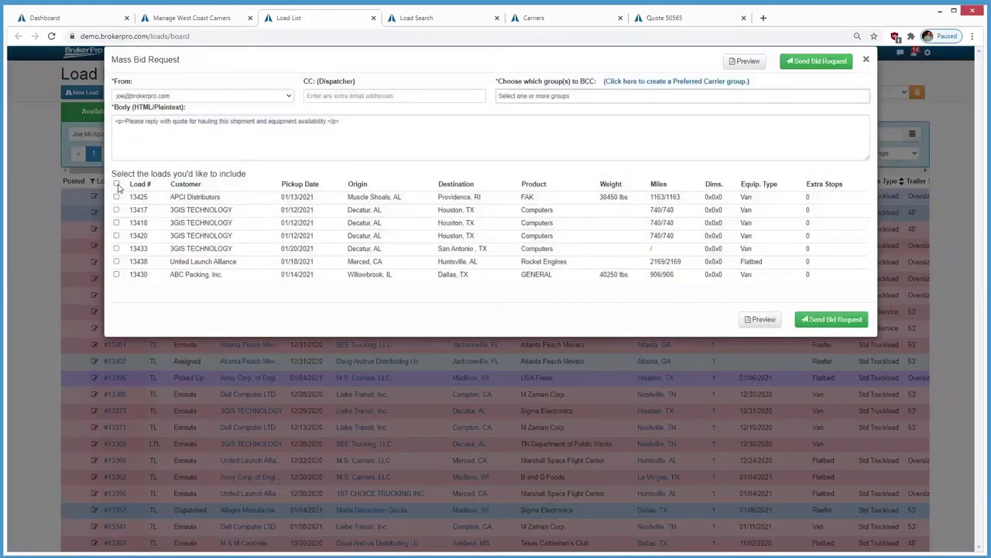
{"action": "left_click", "coordinate": [117, 185]}
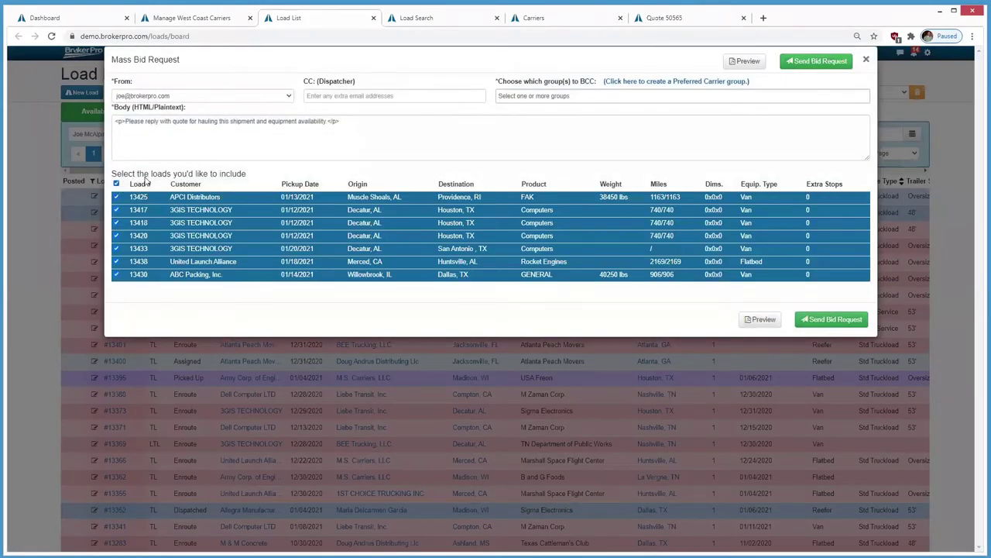
{"action": "left_click", "coordinate": [865, 61]}
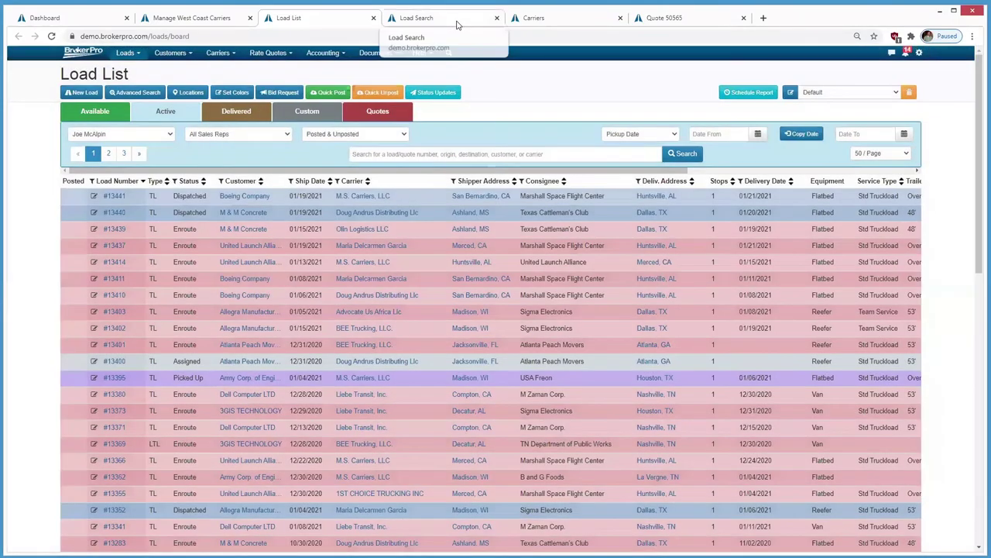
- In the advanced load search results, review the Activity Report template's columns and switch the results to the Default template
{"action": "left_click", "coordinate": [457, 26]}
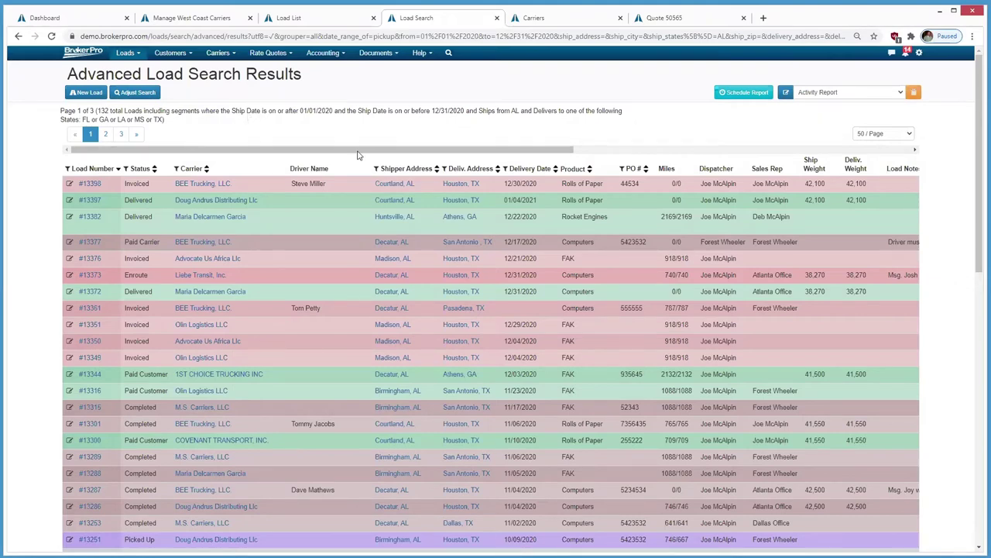
{"action": "left_click", "coordinate": [792, 93]}
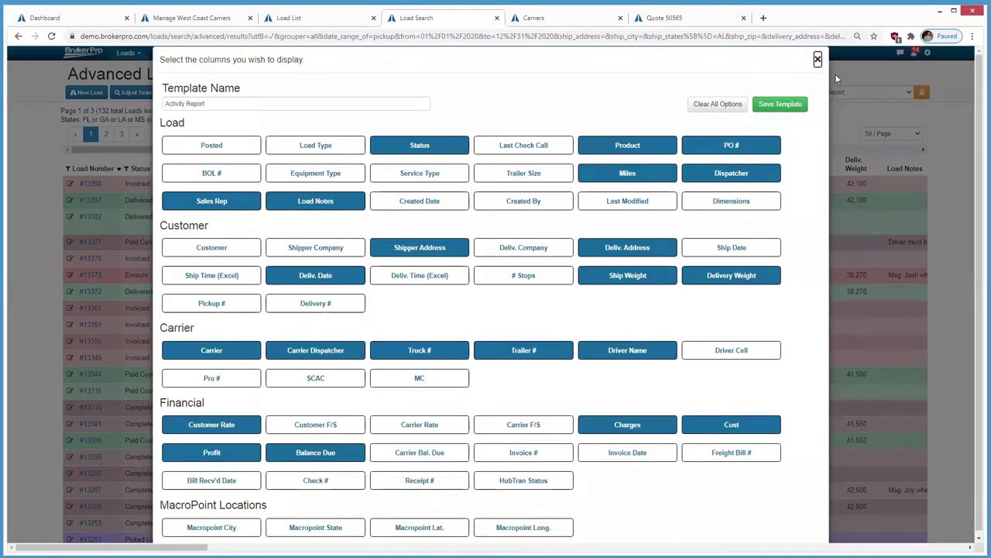
{"action": "left_click", "coordinate": [843, 88]}
{"action": "left_click", "coordinate": [842, 93]}
{"action": "left_click", "coordinate": [838, 104]}
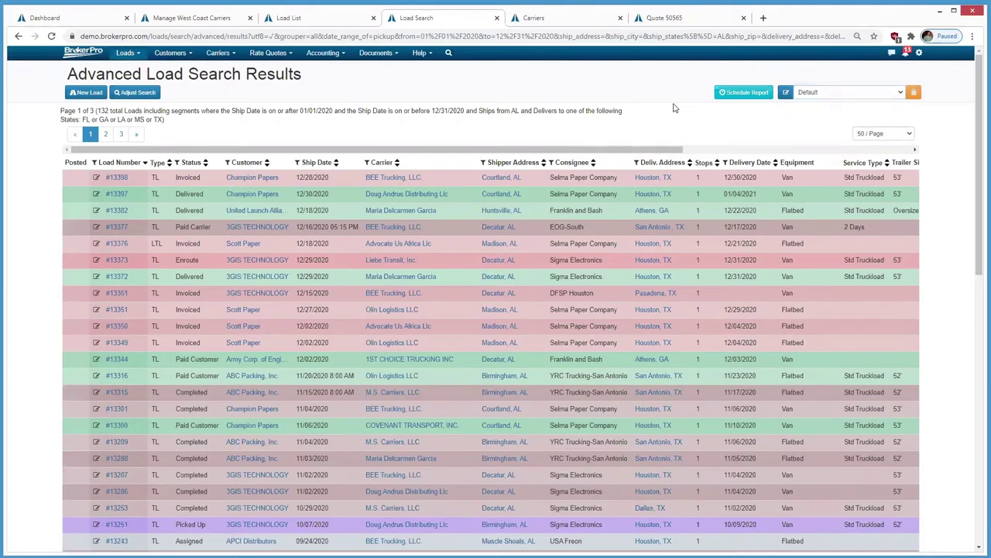
- Filter the load search results by carrier for "bee" and "doug", and clear the carrier filter
{"action": "left_click", "coordinate": [367, 163]}
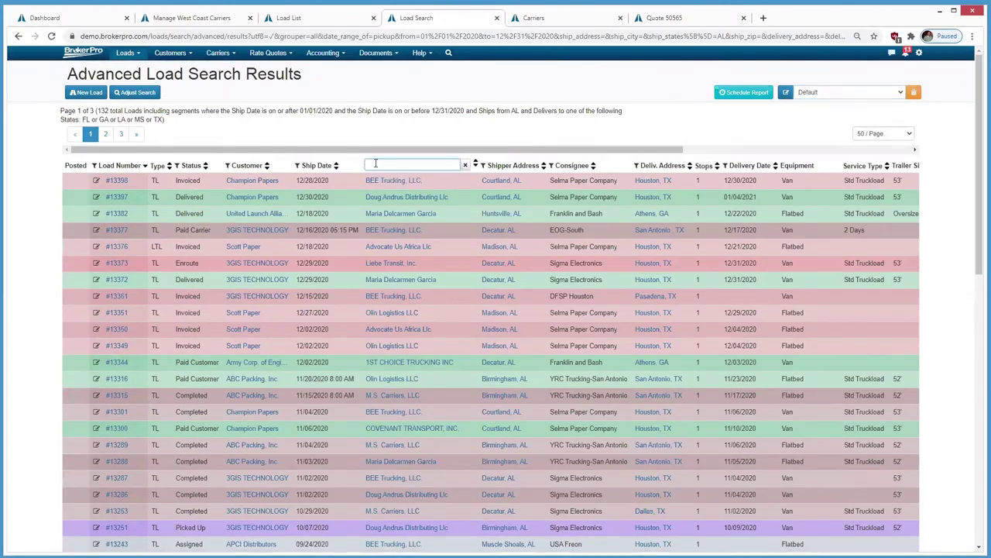
{"action": "type", "text": "bee"}
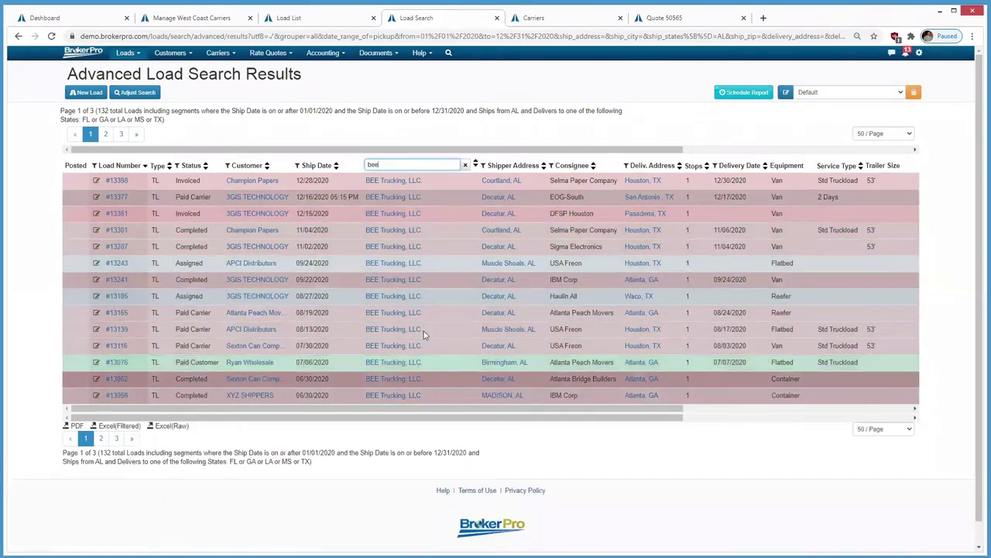
{"action": "double_click", "coordinate": [373, 165]}
{"action": "type", "text": "doug"}
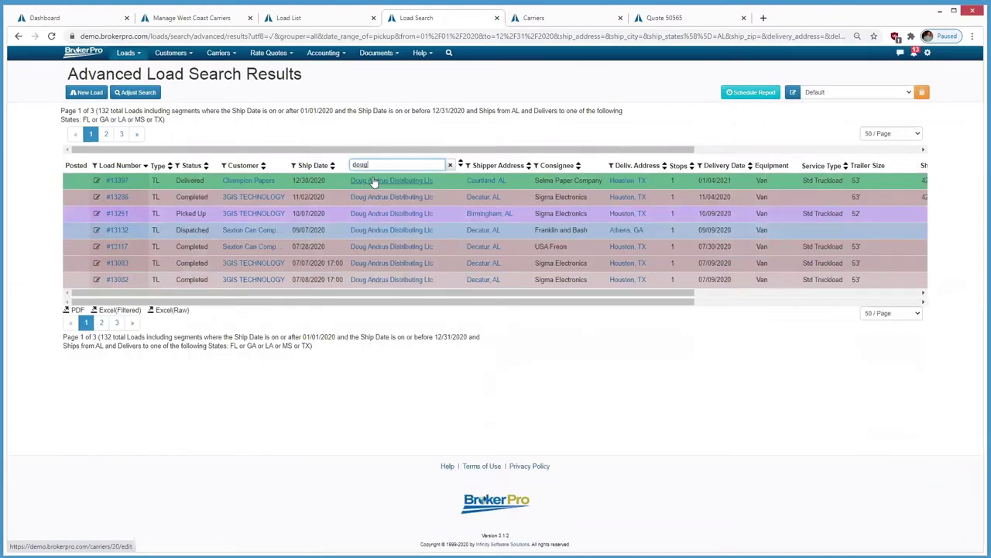
{"action": "key", "text": "BackSpace"}
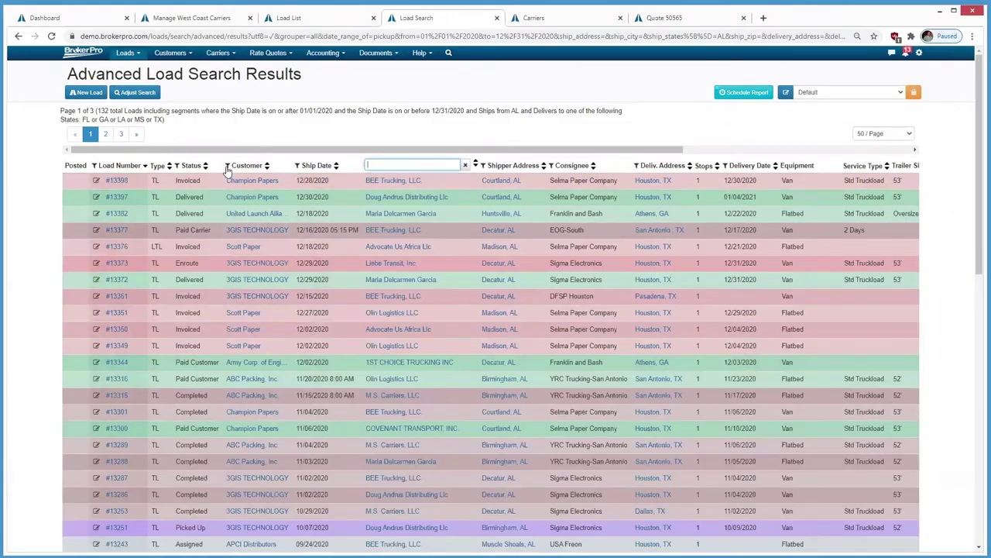
- Filter the load search results by customer for "3g"
{"action": "left_click", "coordinate": [226, 166]}
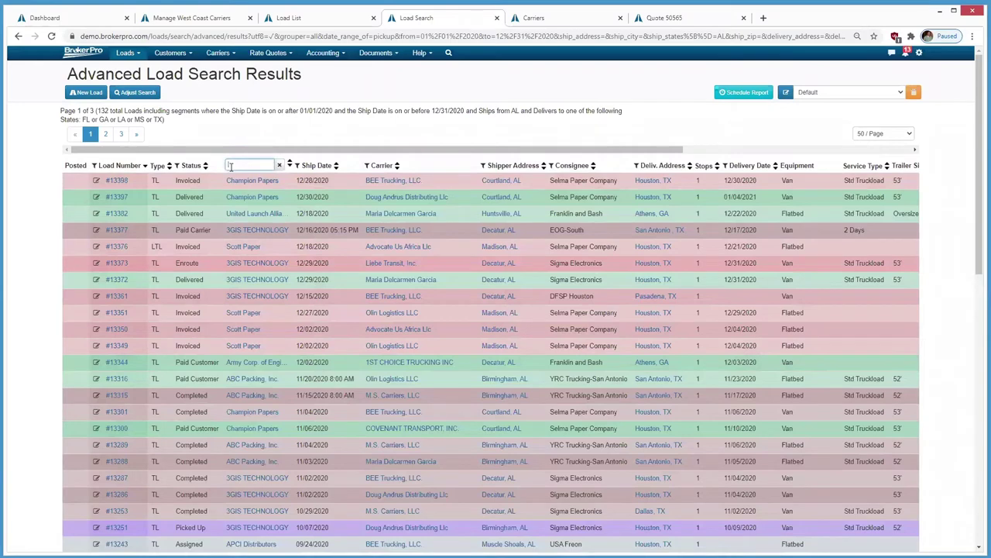
{"action": "type", "text": "3g"}
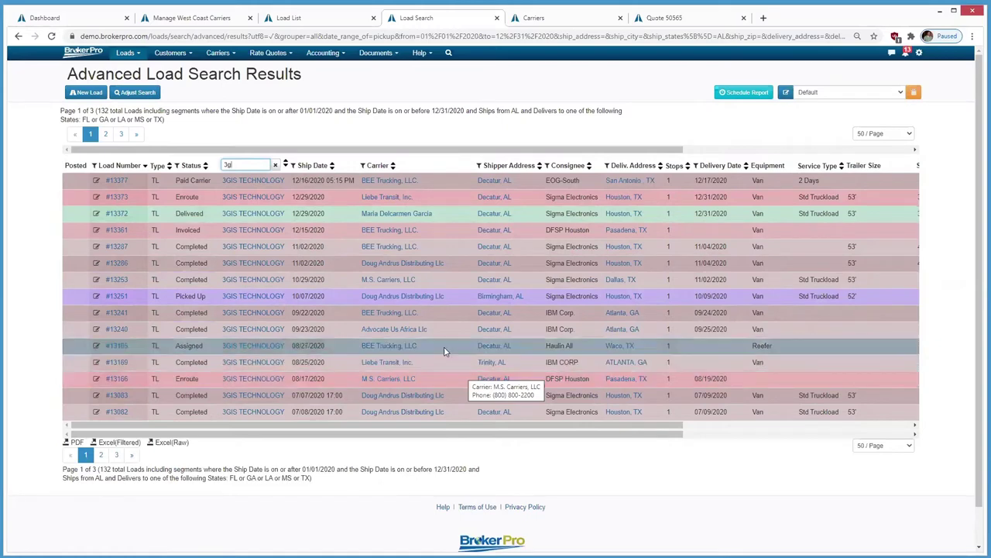
{"action": "left_click", "coordinate": [538, 131]}
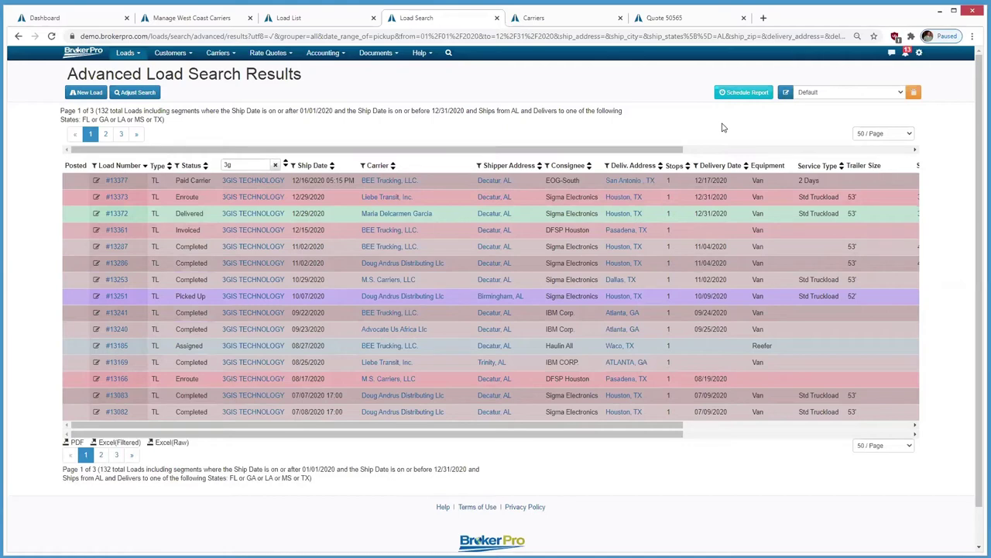
- From the carriers page, look up DOT number 234 using the SaferWatch carrier import
{"action": "left_click", "coordinate": [558, 23]}
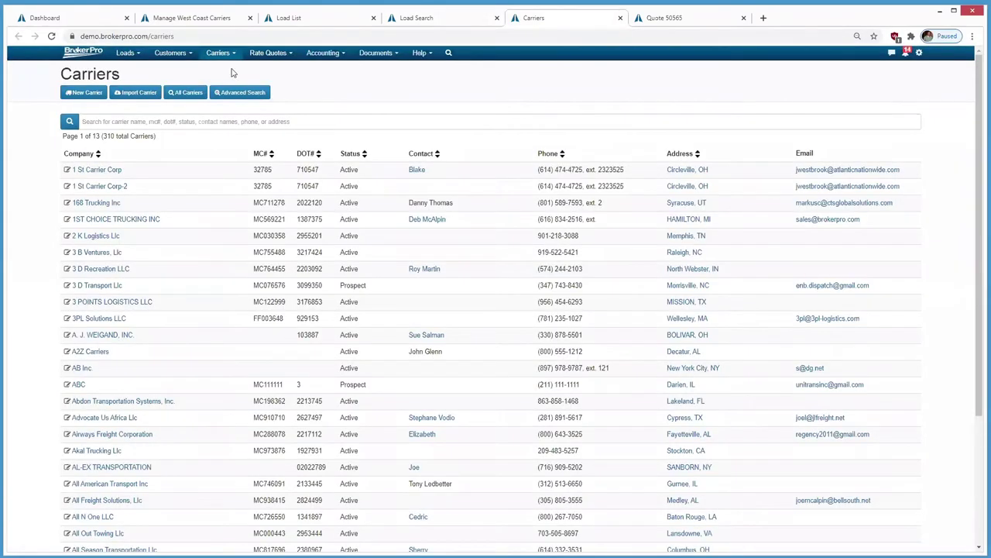
{"action": "mouse_move", "coordinate": [227, 60]}
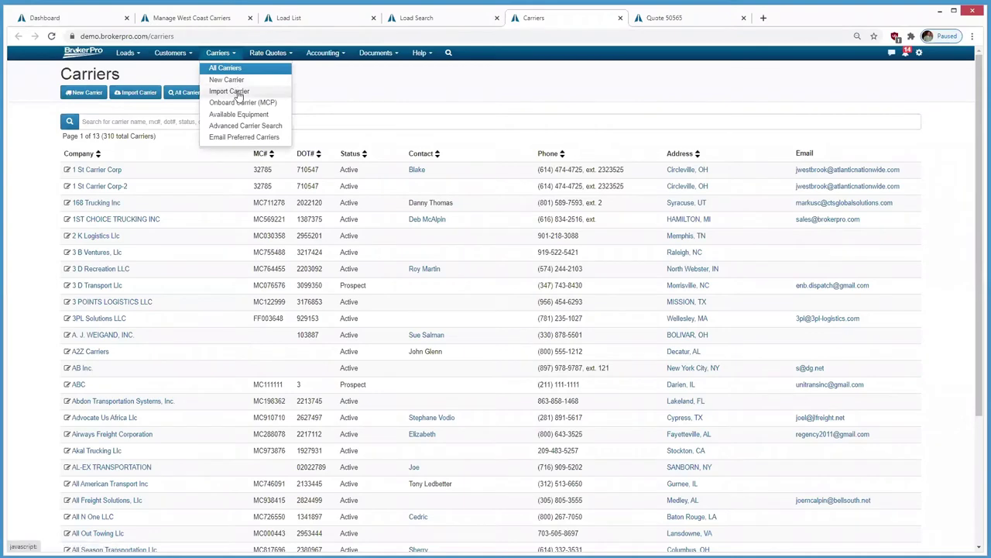
{"action": "left_click", "coordinate": [237, 92]}
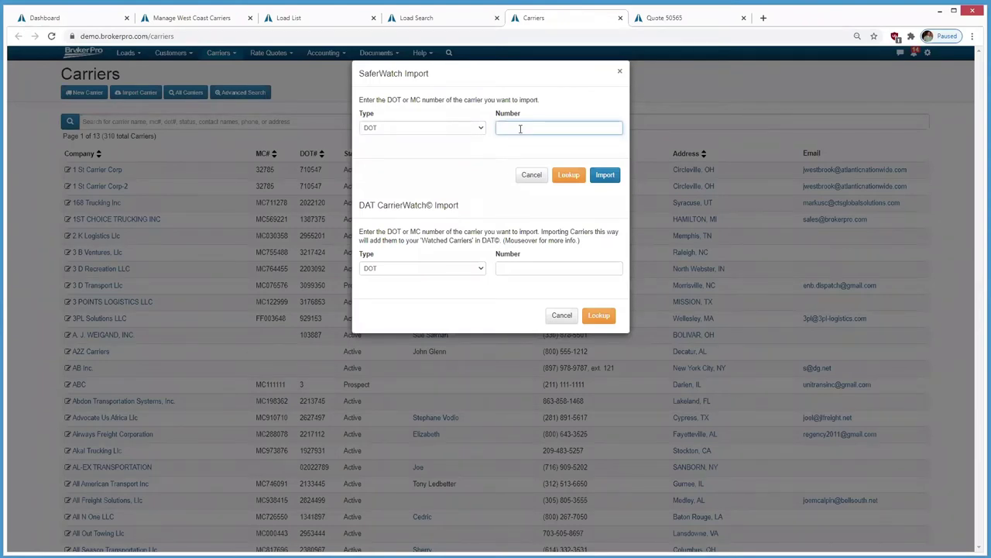
{"action": "type", "text": "4"}
{"action": "left_click", "coordinate": [562, 174]}
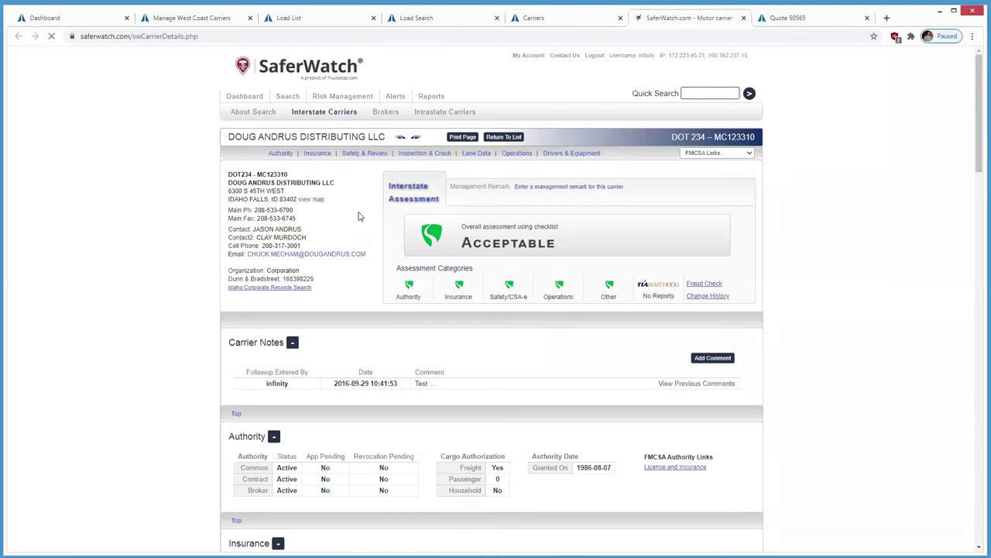
- Review the carrier's authority and insurance details in SaferWatch, and import the carrier by its DOT number
{"action": "scroll", "coordinate": [364, 220], "scroll_direction": "down", "scroll_amount": 1}
{"action": "scroll", "coordinate": [367, 225], "scroll_direction": "down", "scroll_amount": 1}
{"action": "scroll", "coordinate": [370, 225], "scroll_direction": "down", "scroll_amount": 3}
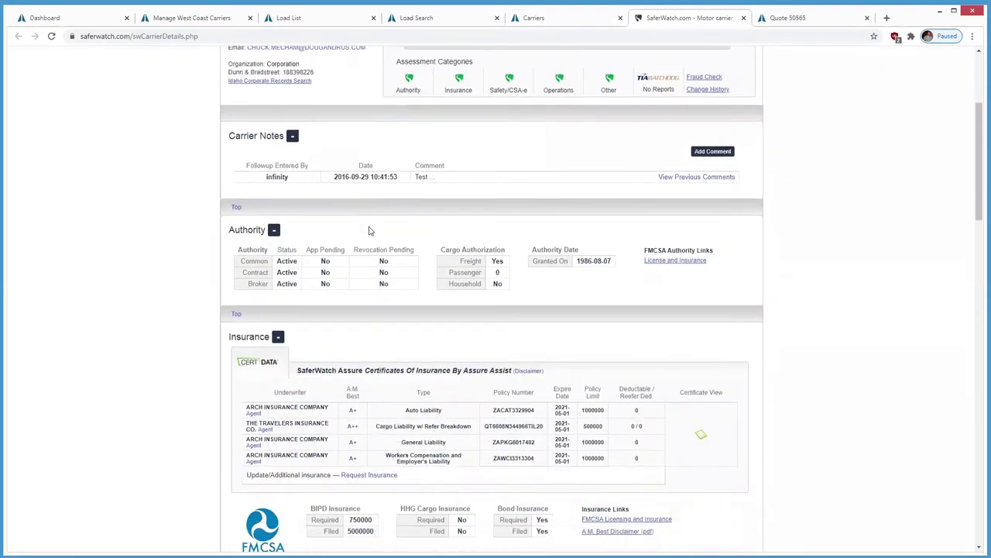
{"action": "left_click", "coordinate": [548, 20]}
{"action": "left_click", "coordinate": [601, 172]}
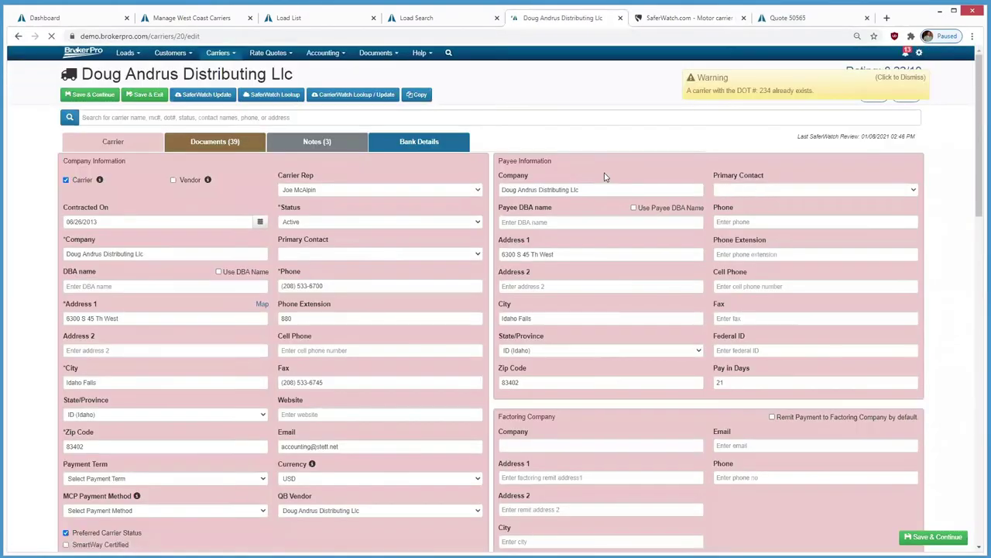
- Open the MyCarrierPackets carrier onboarding email, highlight the onboarding link in its message, and close it without sending
{"action": "left_click", "coordinate": [224, 55]}
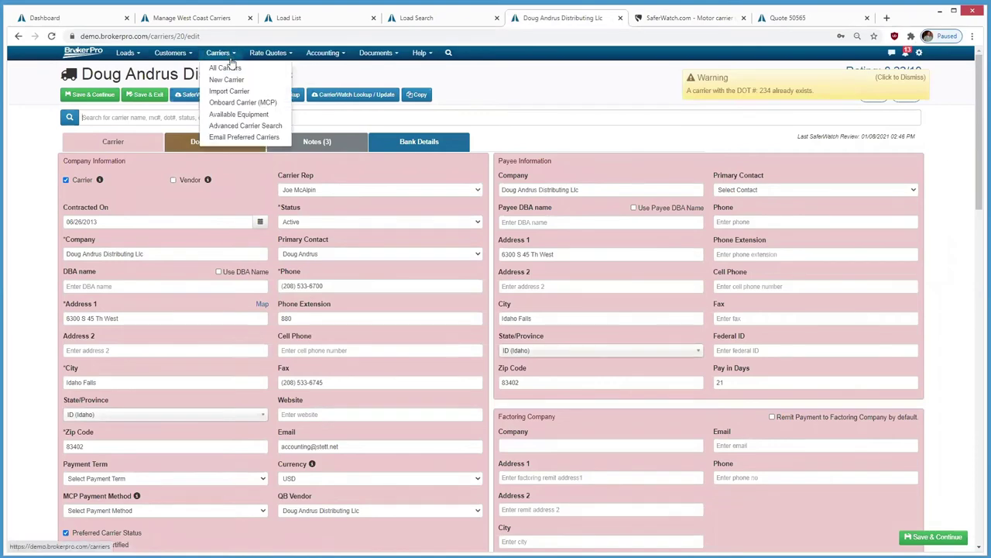
{"action": "left_click", "coordinate": [240, 103]}
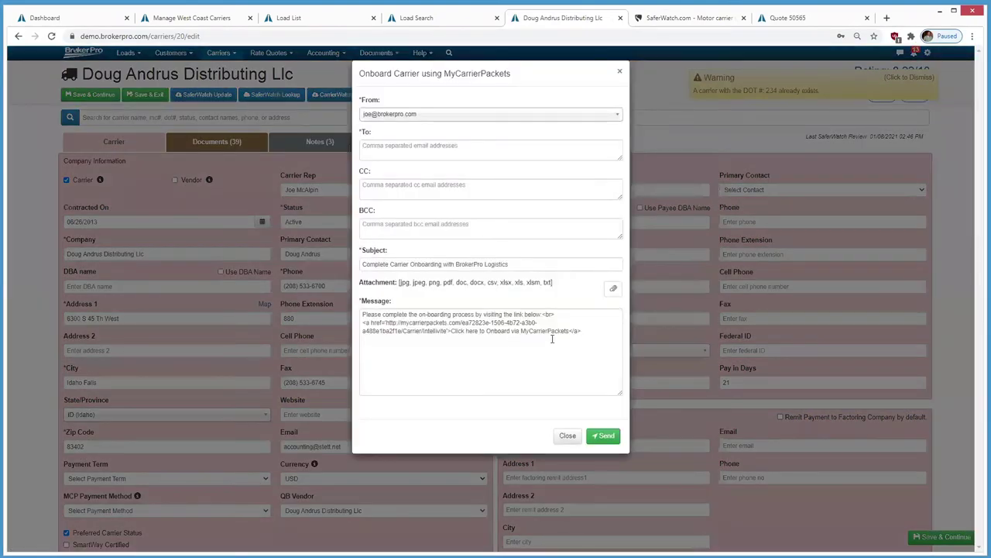
{"action": "left_click_drag", "start_coordinate": [597, 338], "coordinate": [356, 334]}
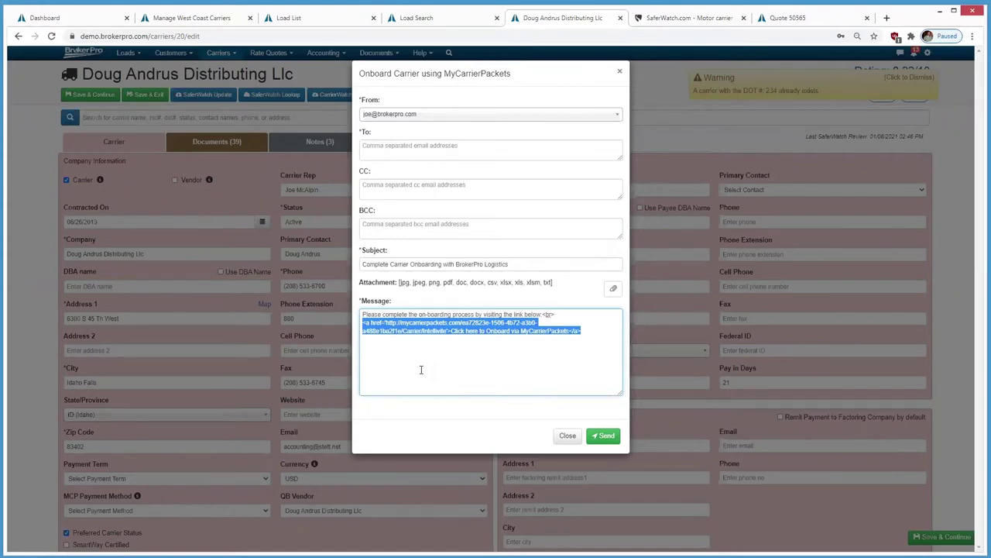
{"action": "left_click", "coordinate": [567, 437]}
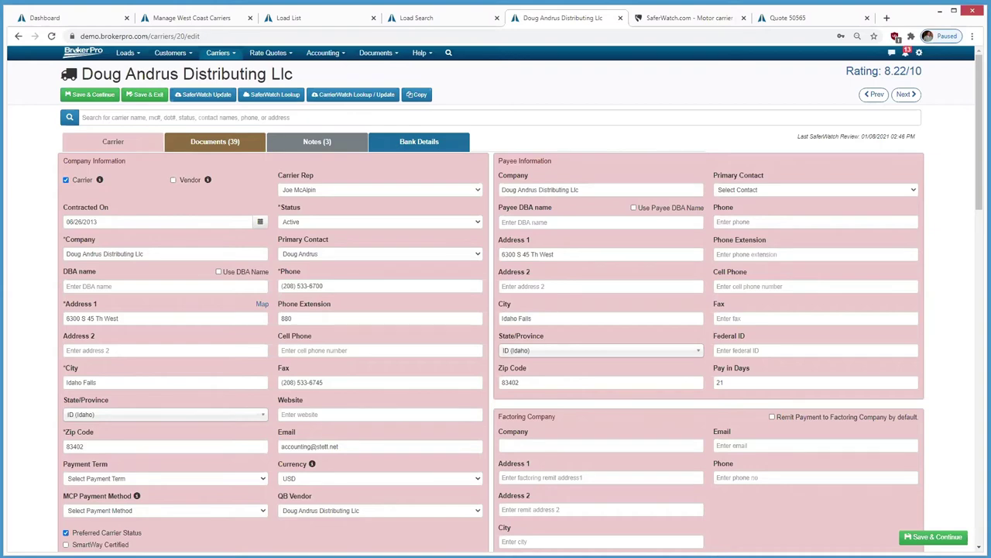
- Return to the load search results and remove the customer filter
{"action": "left_click", "coordinate": [447, 22]}
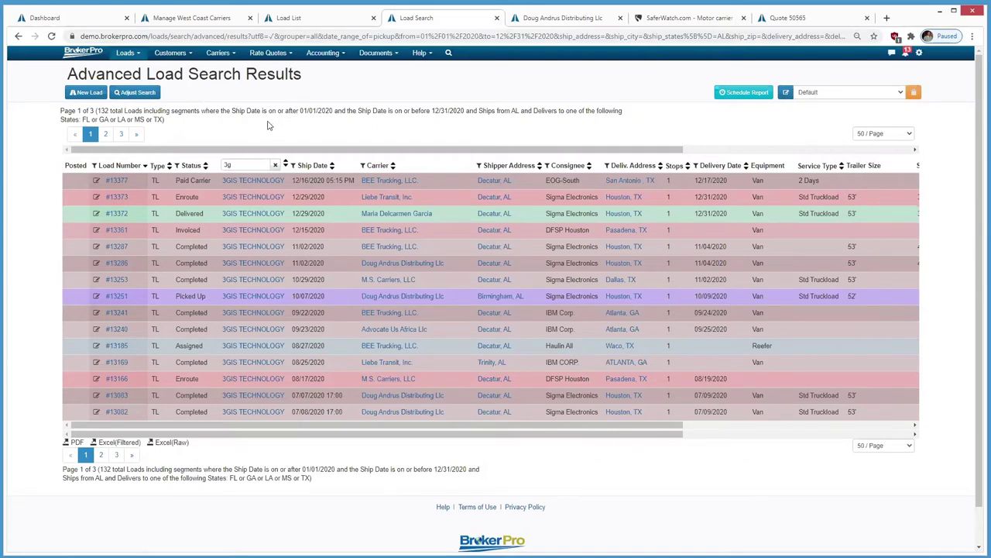
{"action": "left_click", "coordinate": [276, 164]}
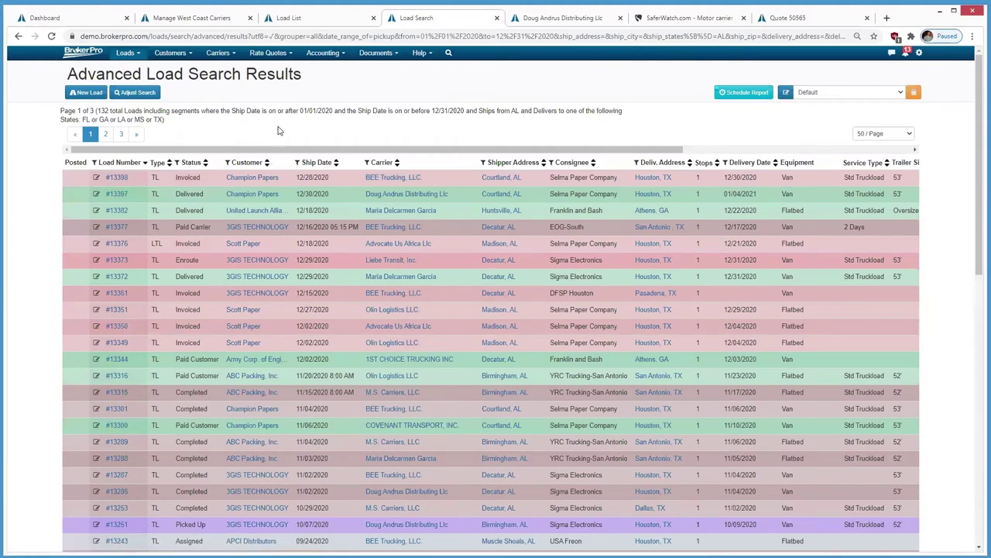
{"action": "scroll", "coordinate": [276, 126], "scroll_direction": "down", "scroll_amount": 1}
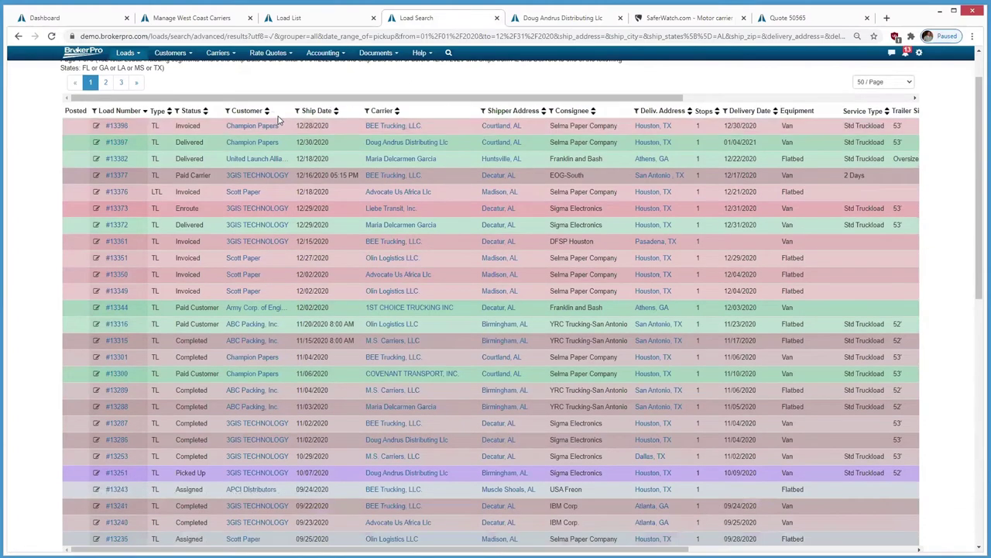
- Examine the column options available in the Default report template and close them without changes
{"action": "left_click", "coordinate": [899, 86]}
{"action": "left_click", "coordinate": [786, 86]}
{"action": "scroll", "coordinate": [800, 91], "scroll_direction": "up", "scroll_amount": 1}
{"action": "left_click", "coordinate": [786, 93]}
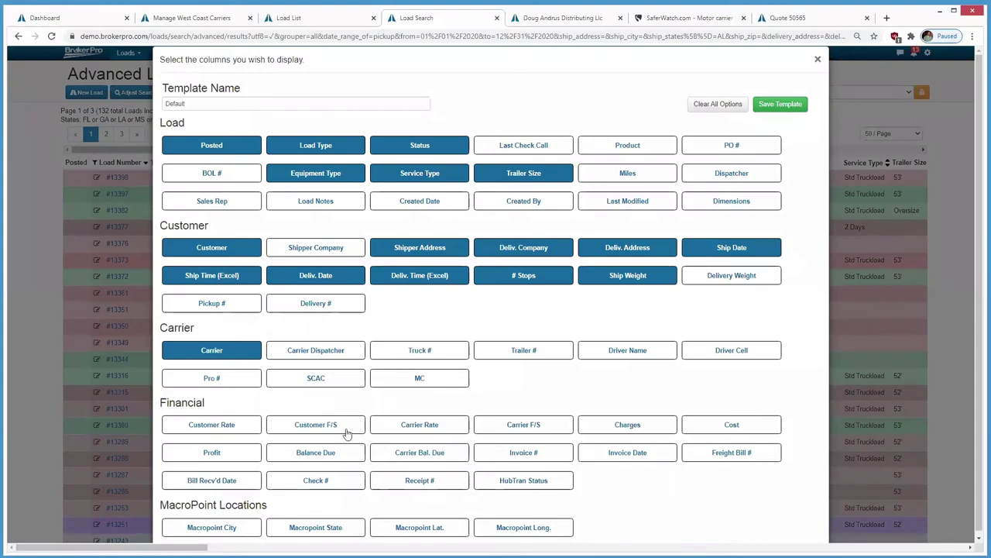
{"action": "left_click", "coordinate": [818, 60]}
- Examine the remaining columns of the load search results and the PDF and Excel export options below them
{"action": "left_click_drag", "start_coordinate": [364, 149], "coordinate": [607, 245]}
{"action": "scroll", "coordinate": [607, 244], "scroll_direction": "down", "scroll_amount": 10}
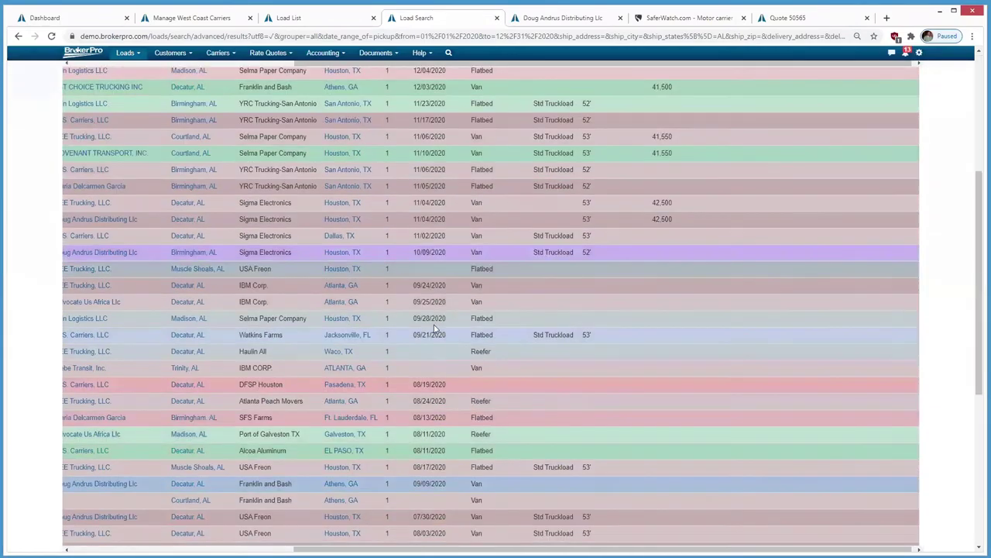
{"action": "scroll", "coordinate": [128, 409], "scroll_direction": "up", "scroll_amount": 1}
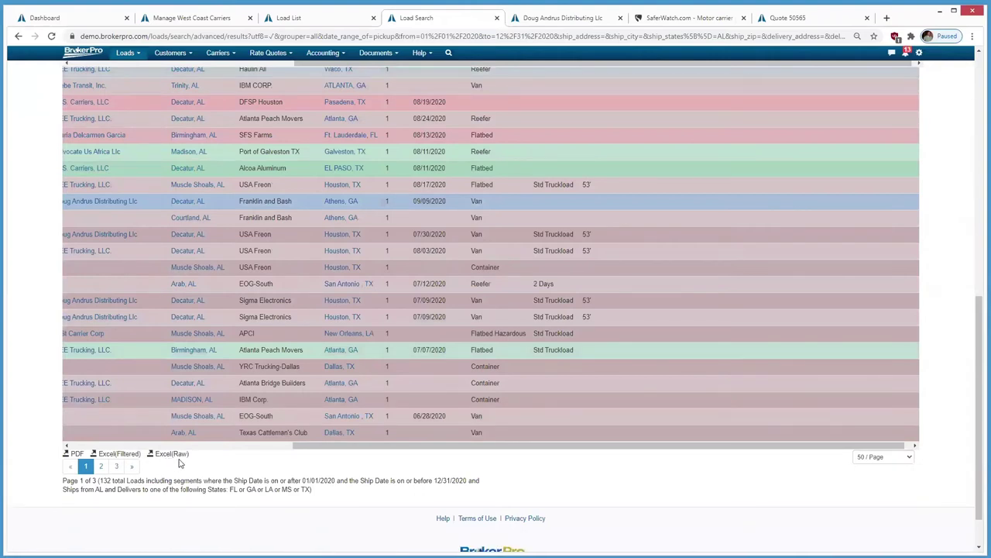
{"action": "left_click_drag", "start_coordinate": [304, 446], "coordinate": [48, 455]}
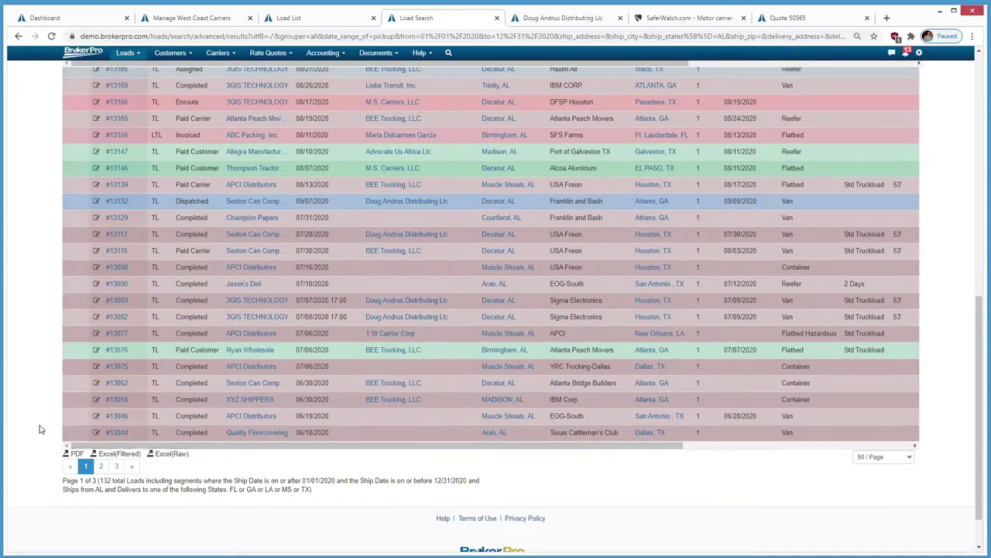
{"action": "scroll", "coordinate": [40, 429], "scroll_direction": "up", "scroll_amount": 8}
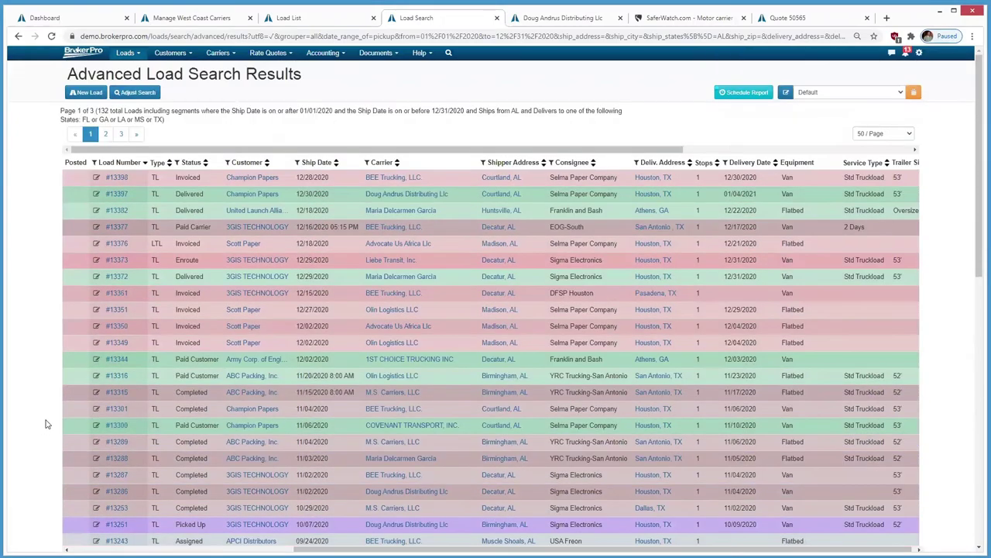
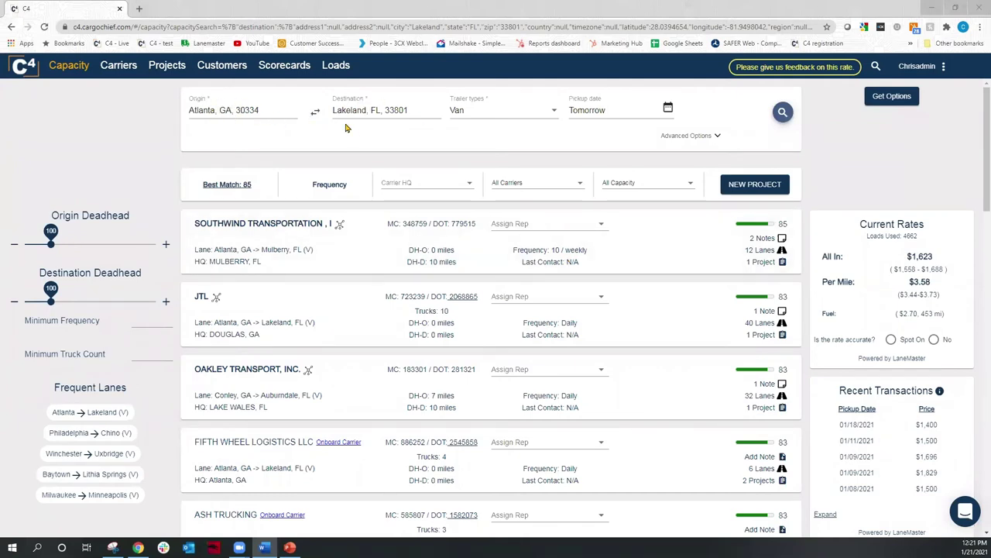
- Expand the JTL carrier result to view its recent activity and representatives, and collapse it again
{"action": "left_click", "coordinate": [355, 306]}
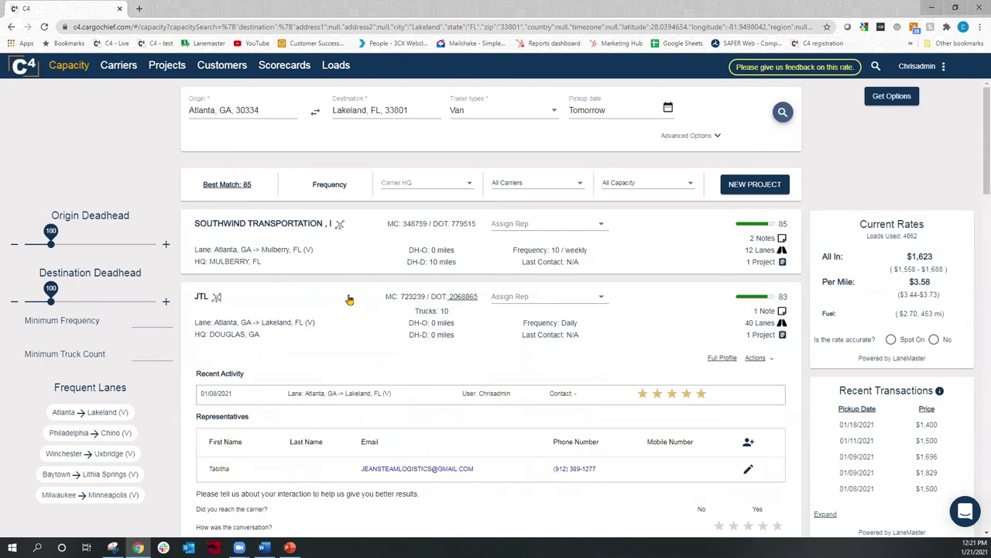
{"action": "left_click", "coordinate": [350, 299]}
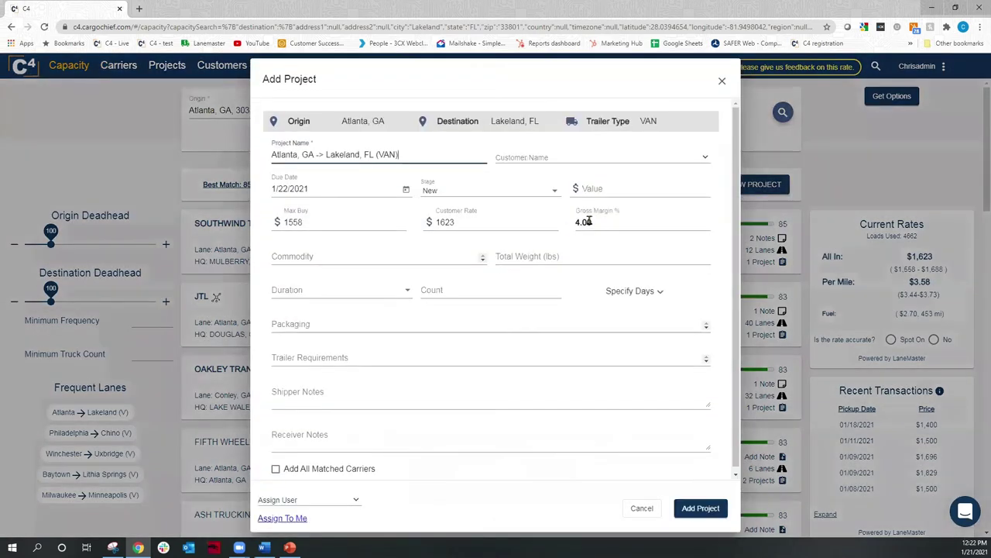
- Set the gross margin to 10% in the new Atlanta, GA to Lakeland, FL project and close it without adding
{"action": "left_click_drag", "start_coordinate": [588, 221], "coordinate": [571, 225]}
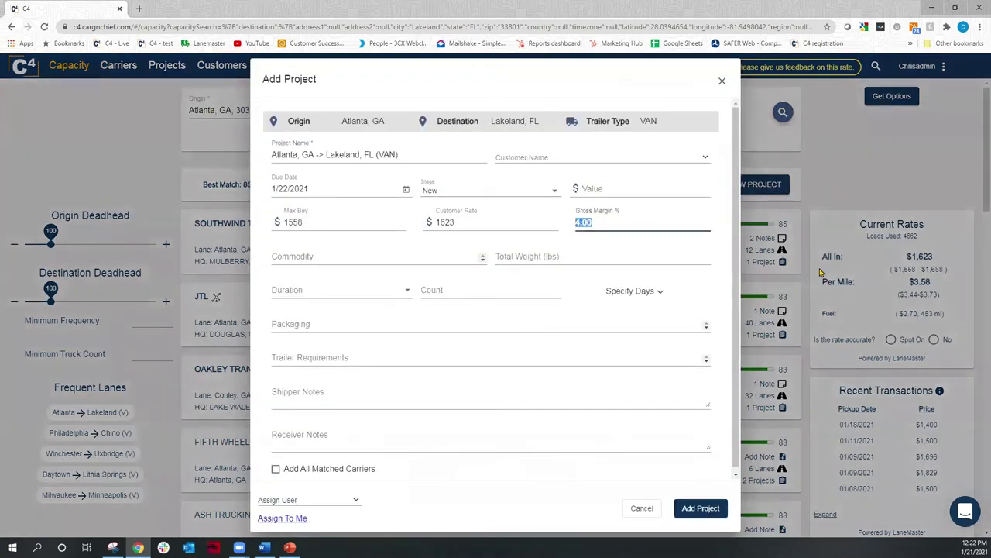
{"action": "type", "text": "10"}
{"action": "key", "text": "alt+Tab"}
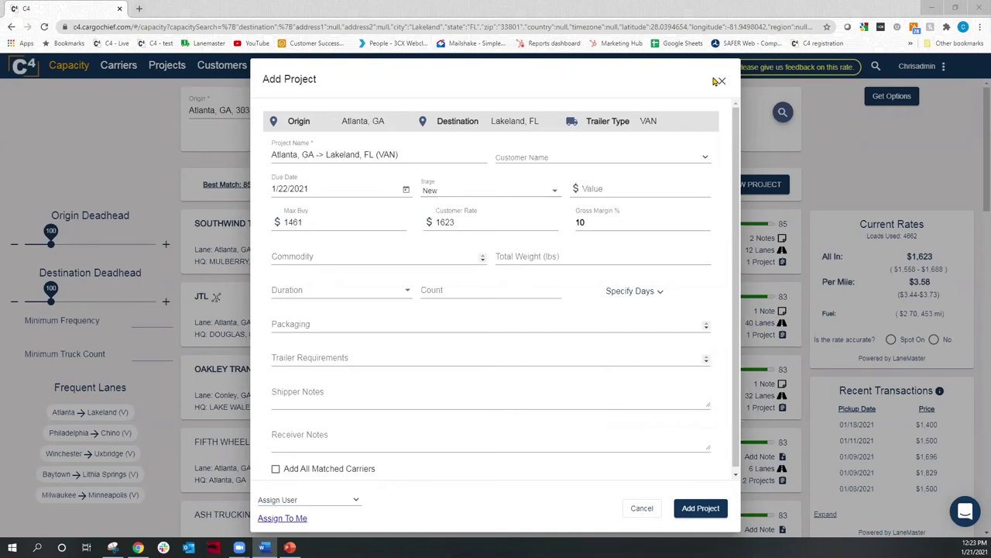
{"action": "left_click", "coordinate": [836, 179]}
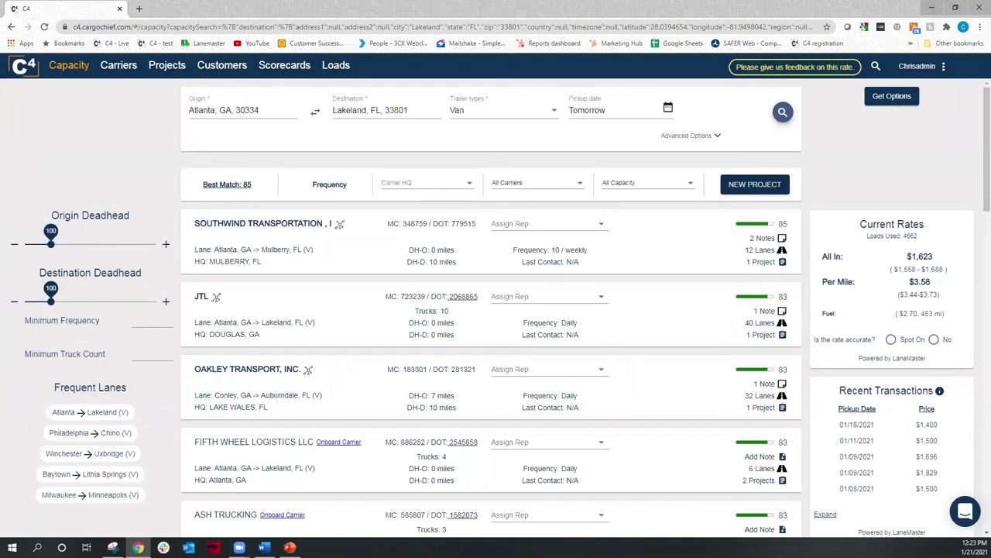
- Search capacity again with a custom pickup date of 1/25/2021, and review the full list of recent transactions
{"action": "key", "text": "alt+Tab"}
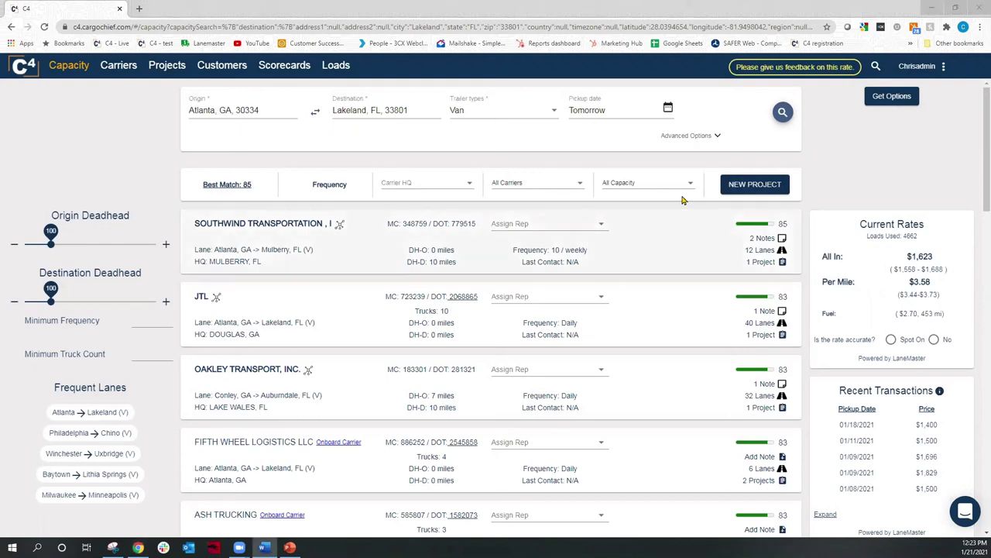
{"action": "left_click", "coordinate": [601, 109]}
{"action": "left_click", "coordinate": [400, 218]}
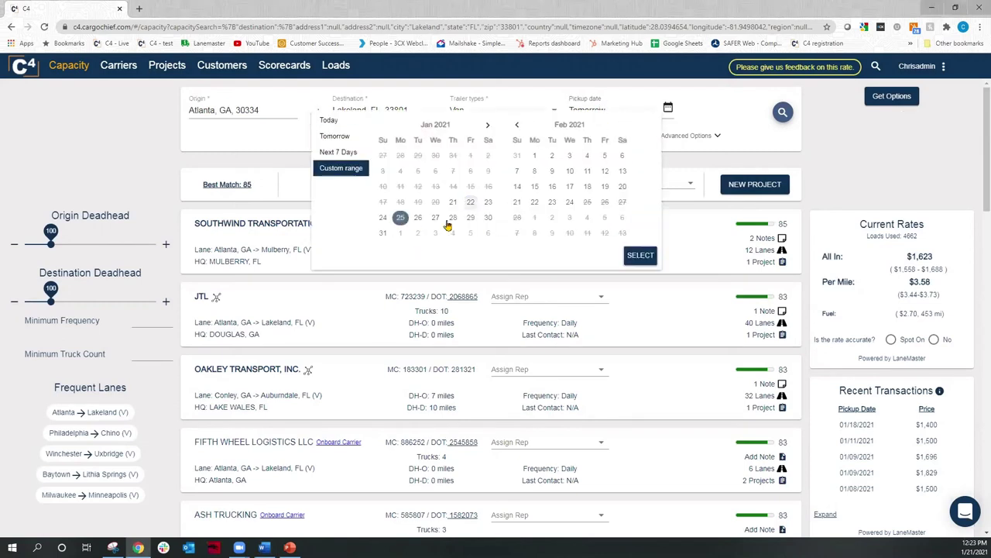
{"action": "left_click", "coordinate": [640, 255]}
{"action": "left_click", "coordinate": [782, 112]}
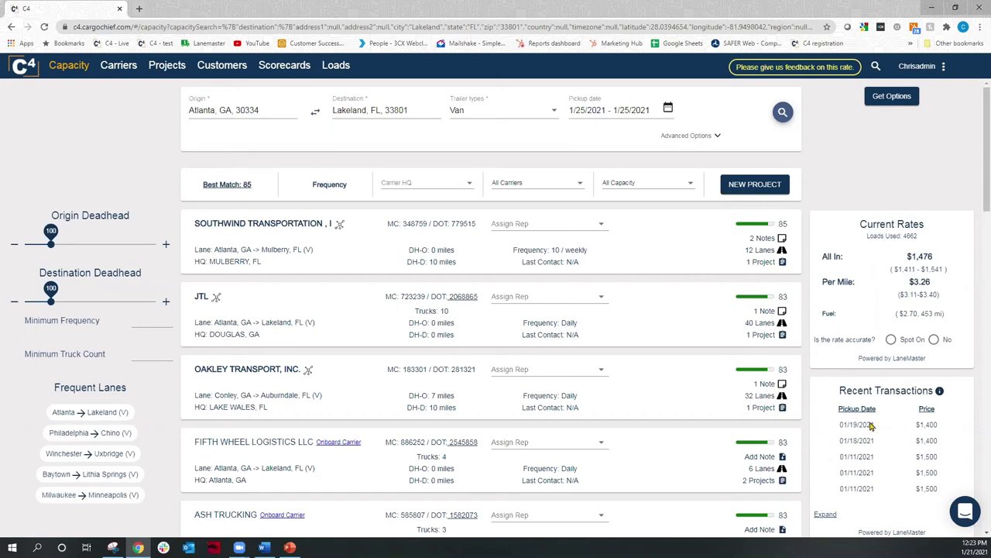
{"action": "left_click", "coordinate": [825, 515]}
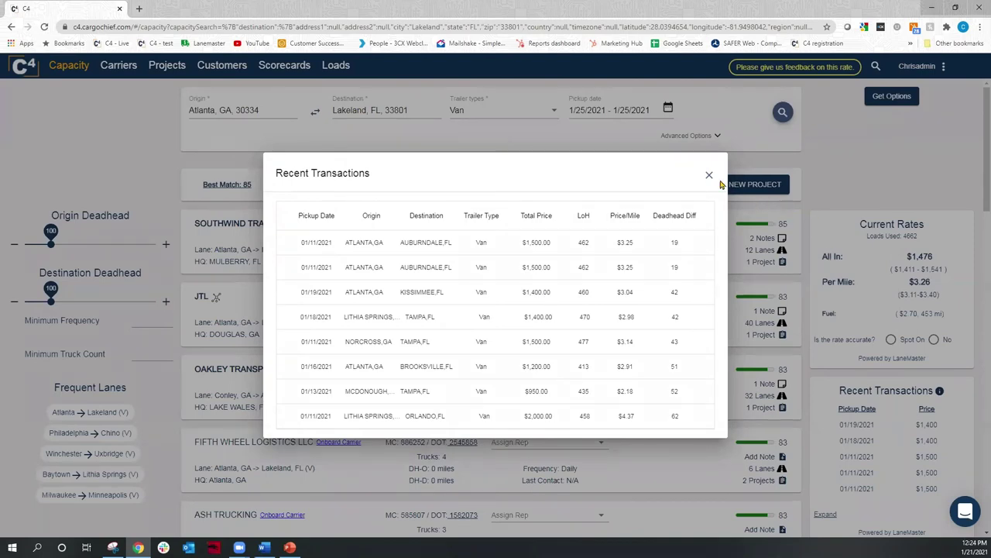
{"action": "left_click", "coordinate": [899, 257]}
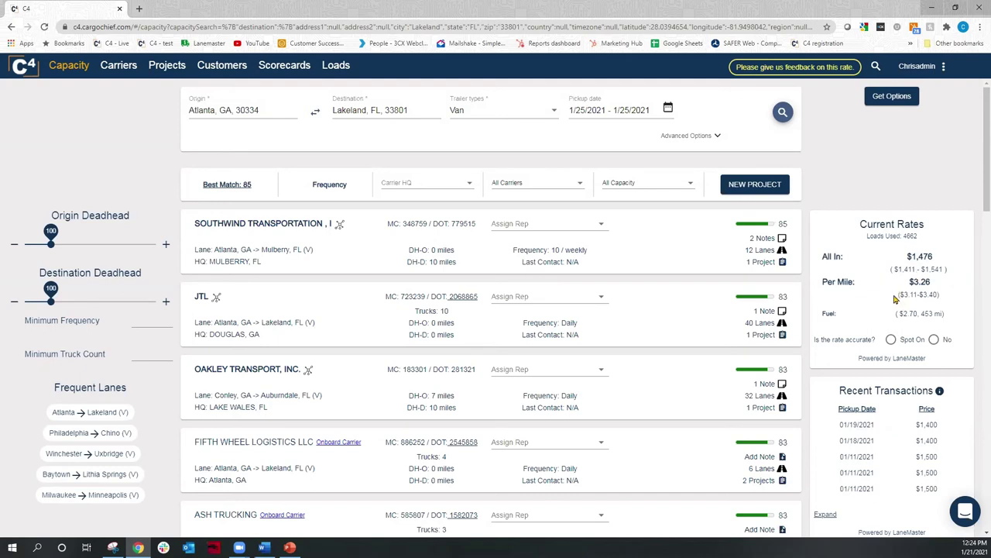
- Set the pickup date to Tomorrow and rerun the capacity search
{"action": "left_click", "coordinate": [623, 107]}
{"action": "left_click", "coordinate": [337, 136]}
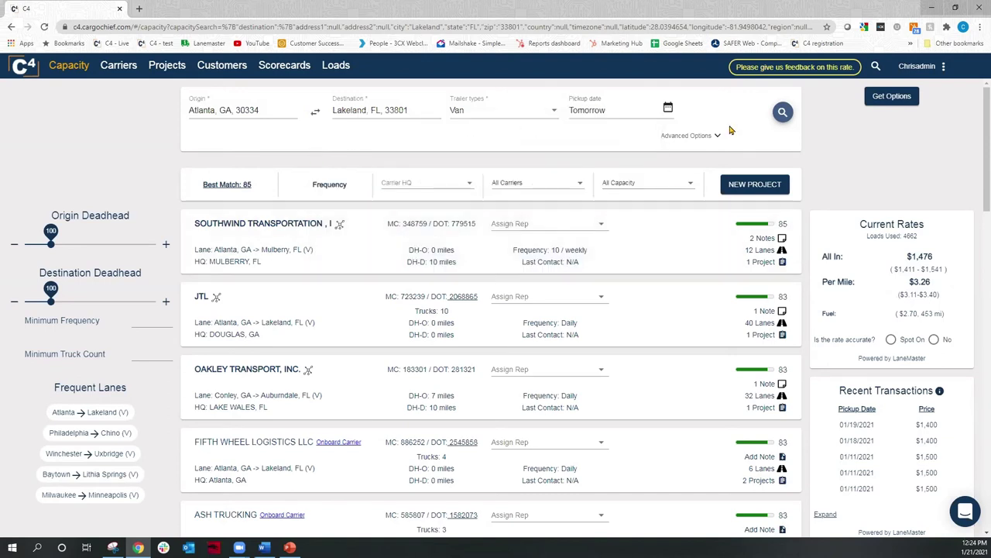
{"action": "left_click", "coordinate": [783, 113]}
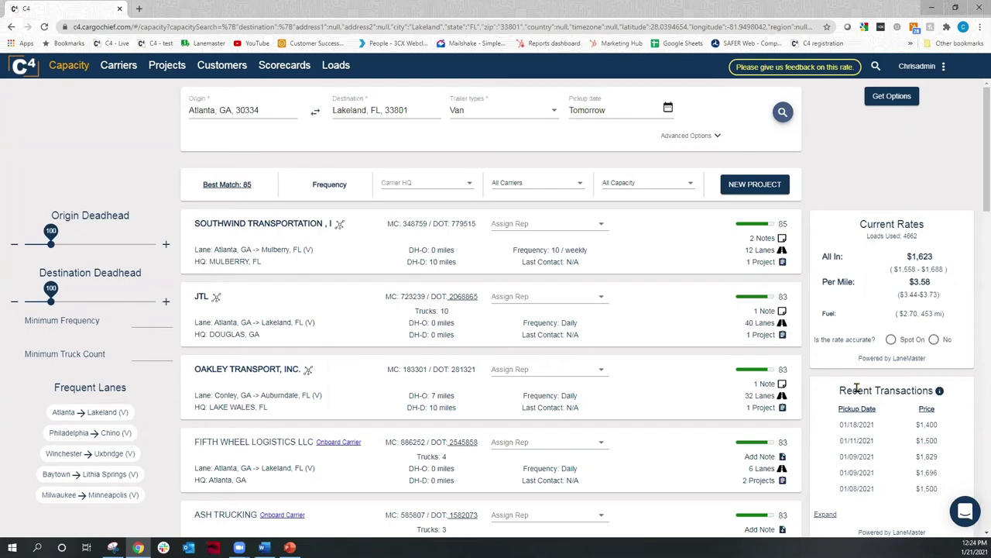
- Switch to PowerPoint, start the slide show from "Winning Your Next Bid - Tactics", and advance to "Accessing Accurate Pricing in BrokerPro"
{"action": "key", "text": "alt+Tab"}
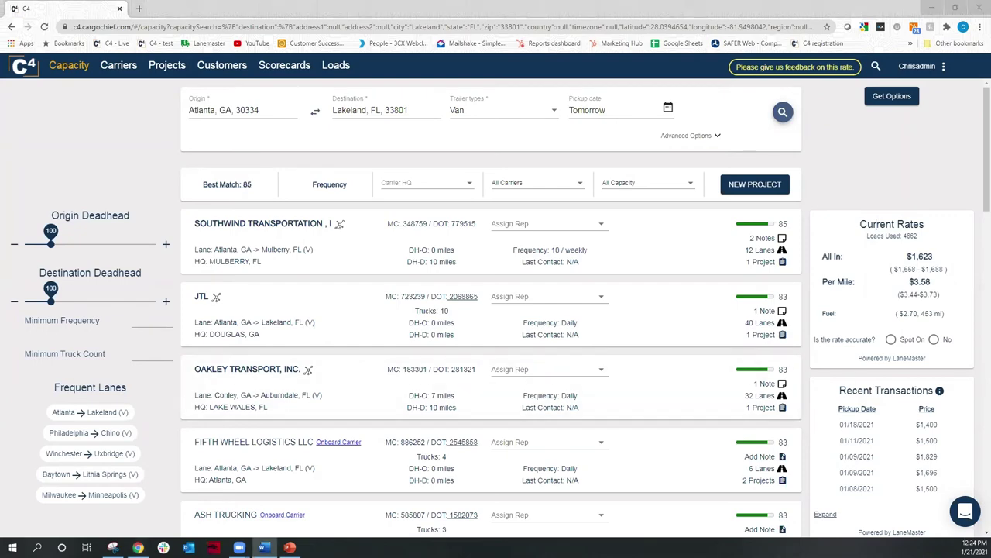
{"action": "key", "text": "alt+Tab"}
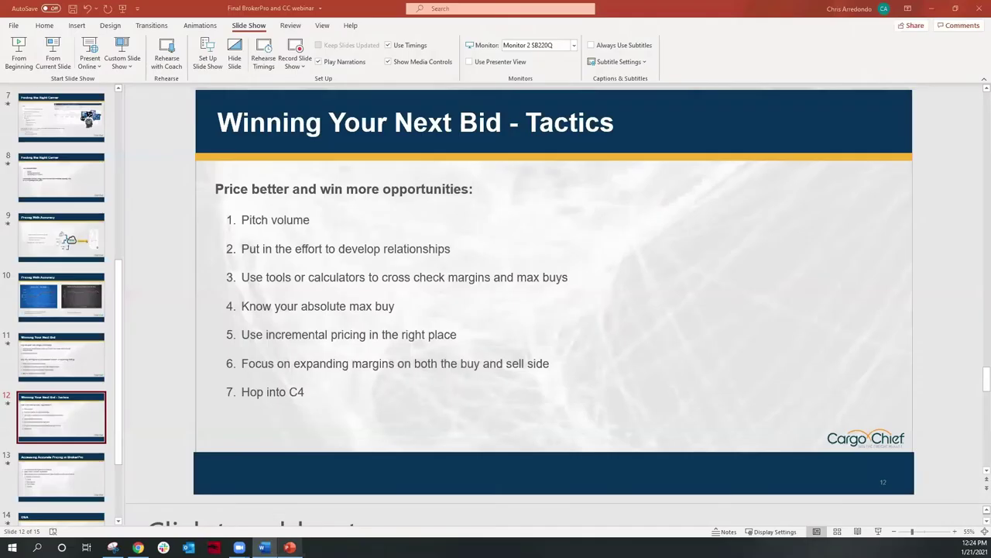
{"action": "left_click", "coordinate": [64, 64]}
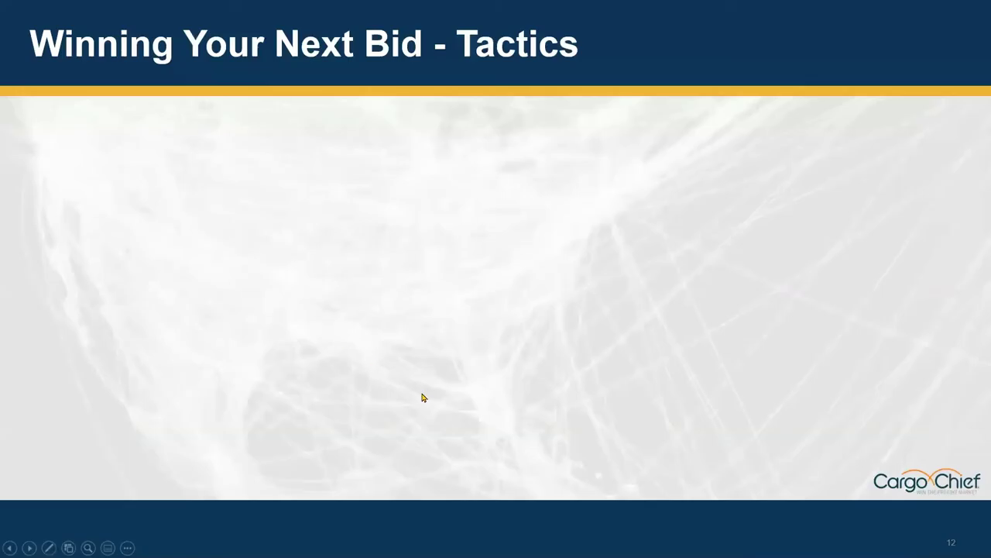
{"action": "left_click", "coordinate": [424, 397]}
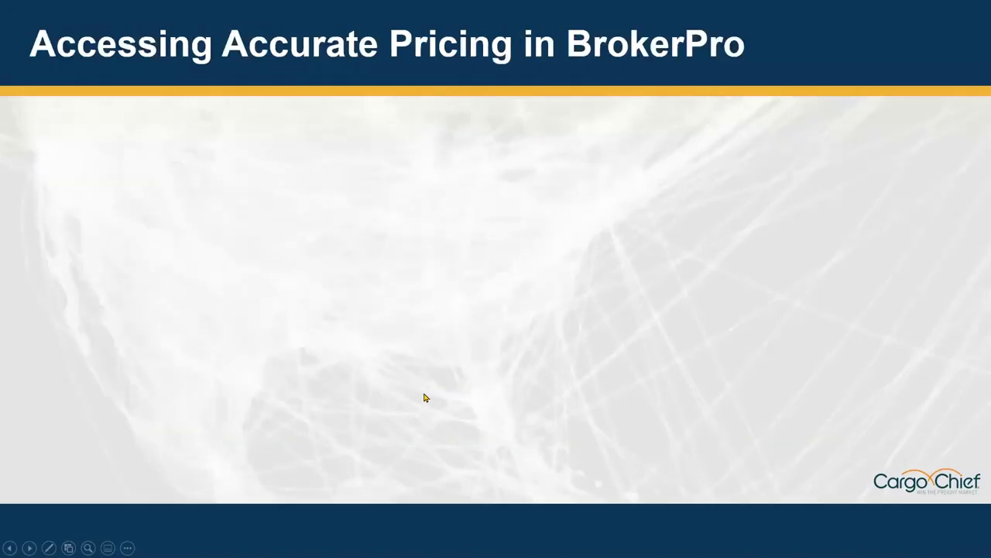
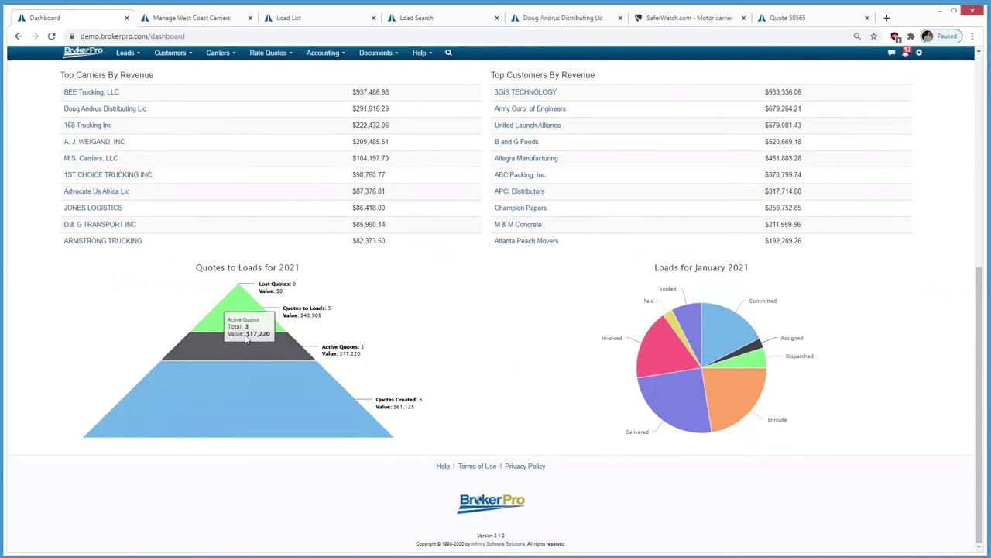
- Inspect the Quotes to Loads chart on the BrokerPro dashboard, and review the ABC Packing, Inc. quote's load and consignee details
{"action": "mouse_move", "coordinate": [242, 321]}
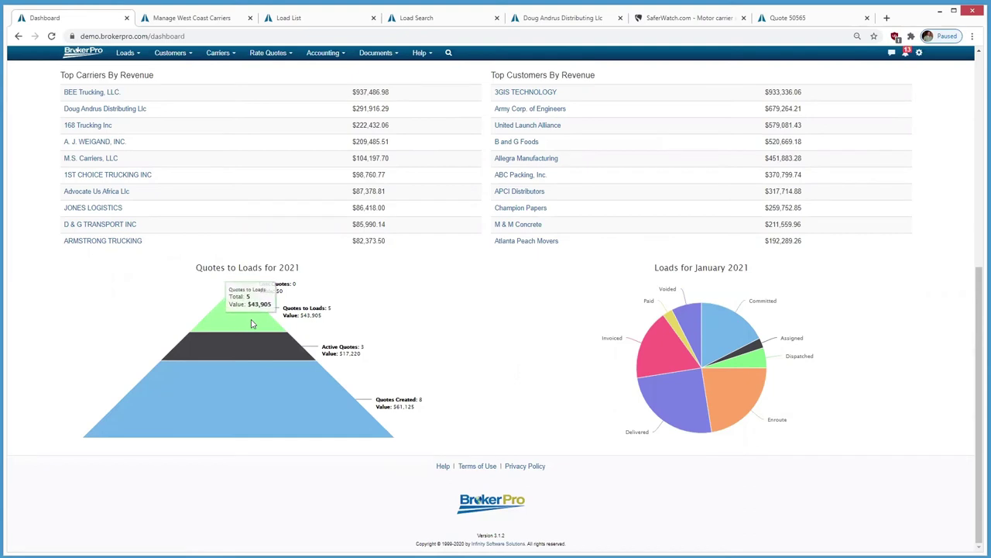
{"action": "left_click", "coordinate": [792, 21]}
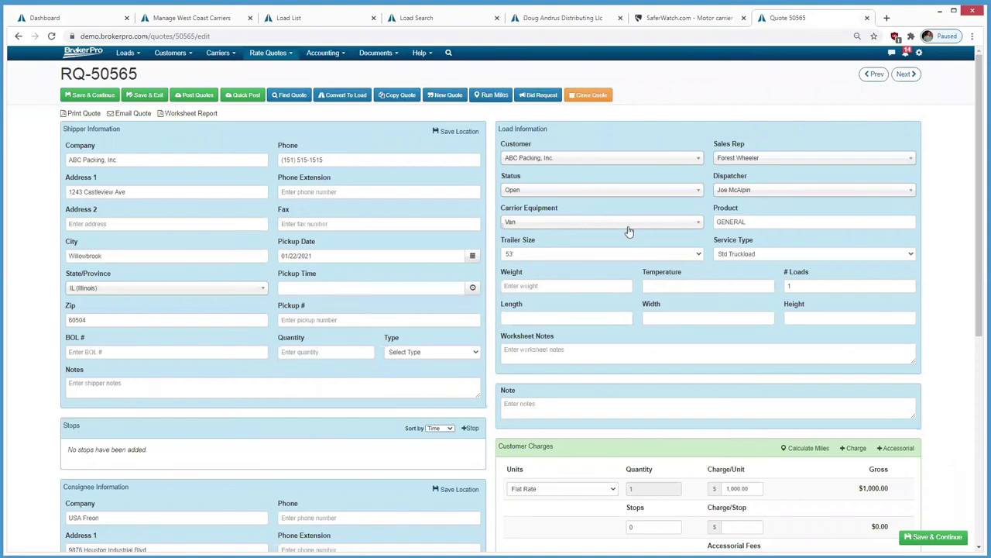
{"action": "double_click", "coordinate": [801, 284]}
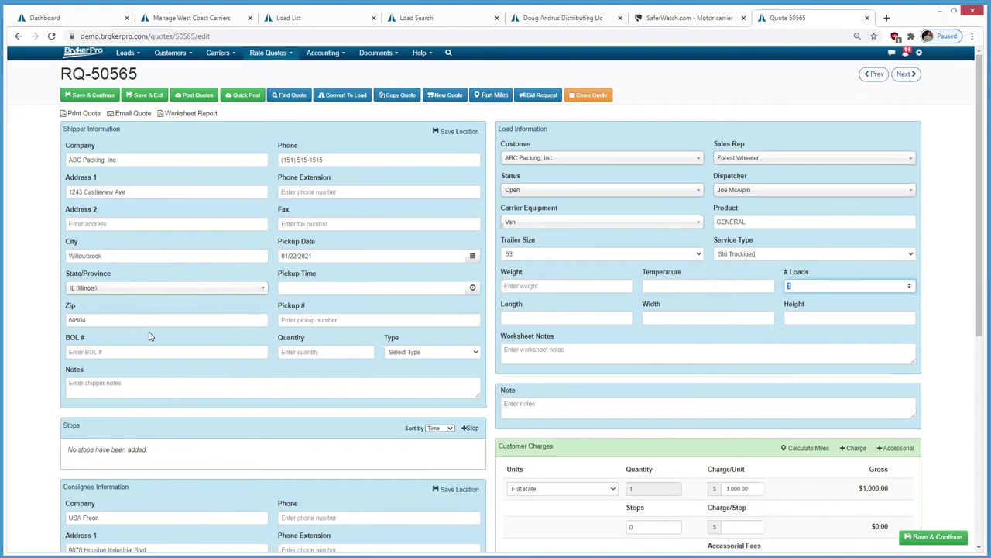
{"action": "scroll", "coordinate": [154, 342], "scroll_direction": "down", "scroll_amount": 3}
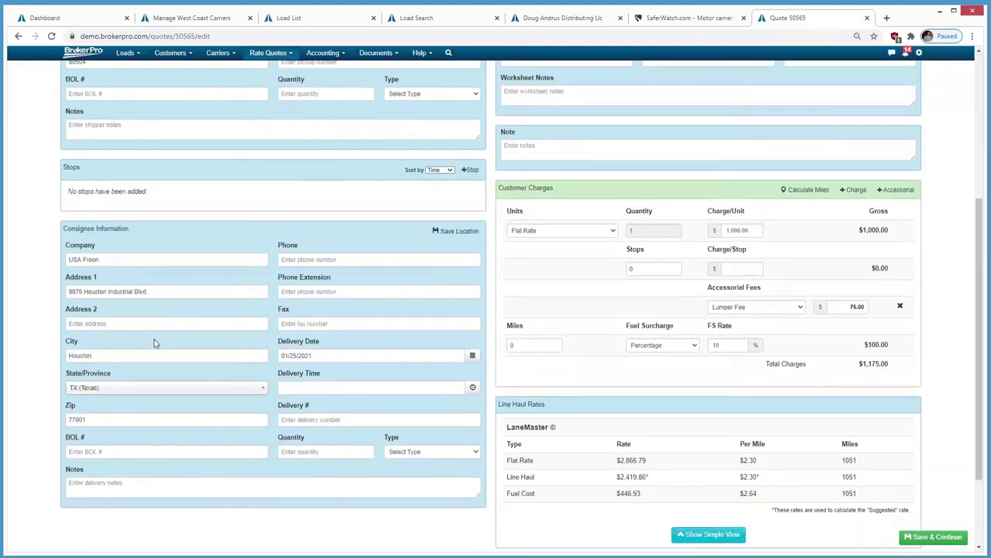
{"action": "scroll", "coordinate": [155, 342], "scroll_direction": "up", "scroll_amount": 3}
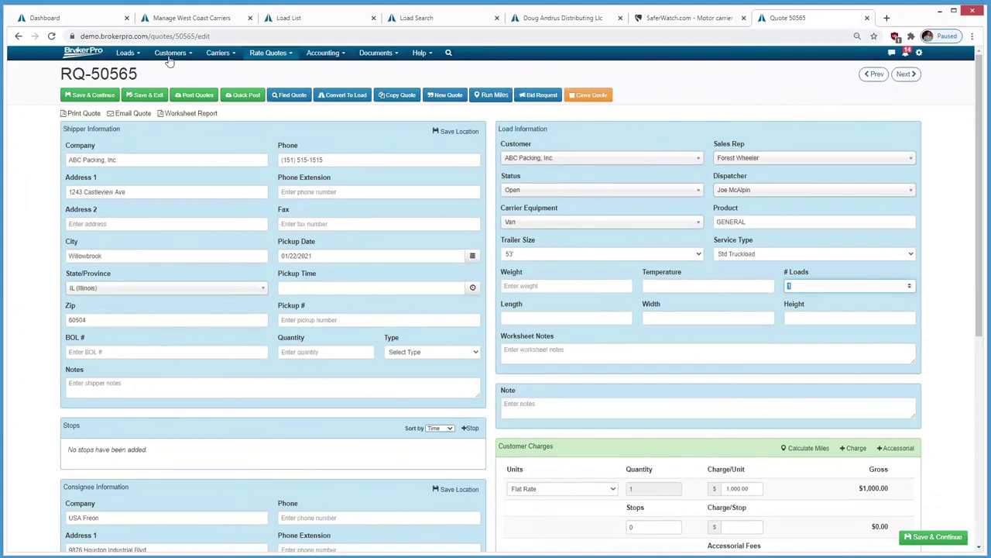
- View the quote's load board posting options, and review its carrier bid request email without sending it
{"action": "left_click", "coordinate": [198, 96]}
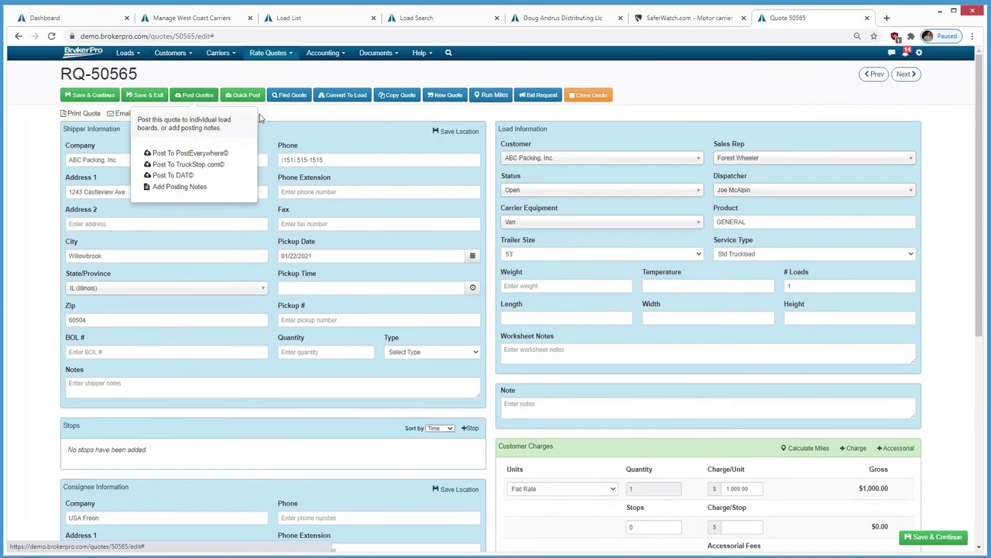
{"action": "left_click", "coordinate": [527, 96]}
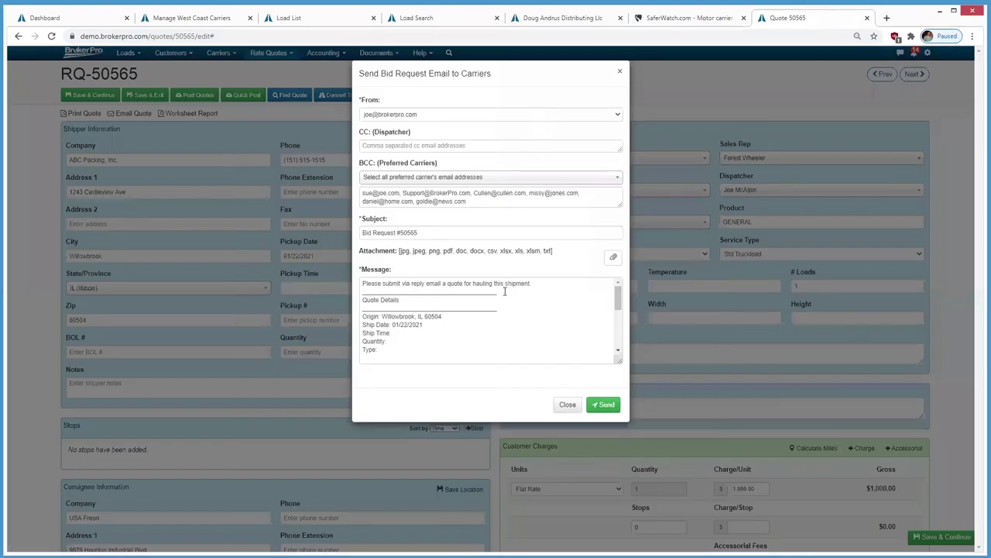
{"action": "left_click_drag", "start_coordinate": [618, 302], "coordinate": [618, 332]}
{"action": "left_click", "coordinate": [572, 404]}
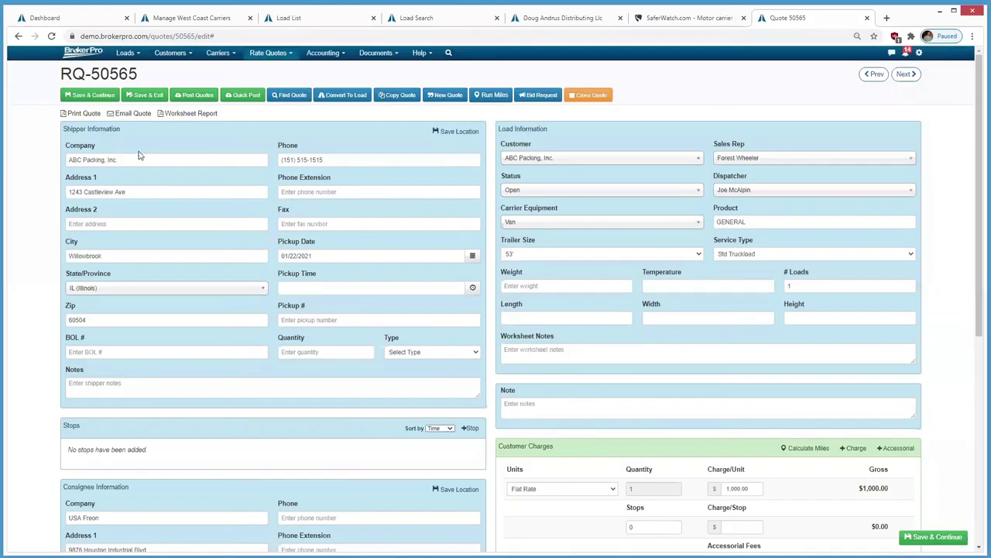
- Open the printable version of the quote and return to the quote form
{"action": "left_click", "coordinate": [88, 115]}
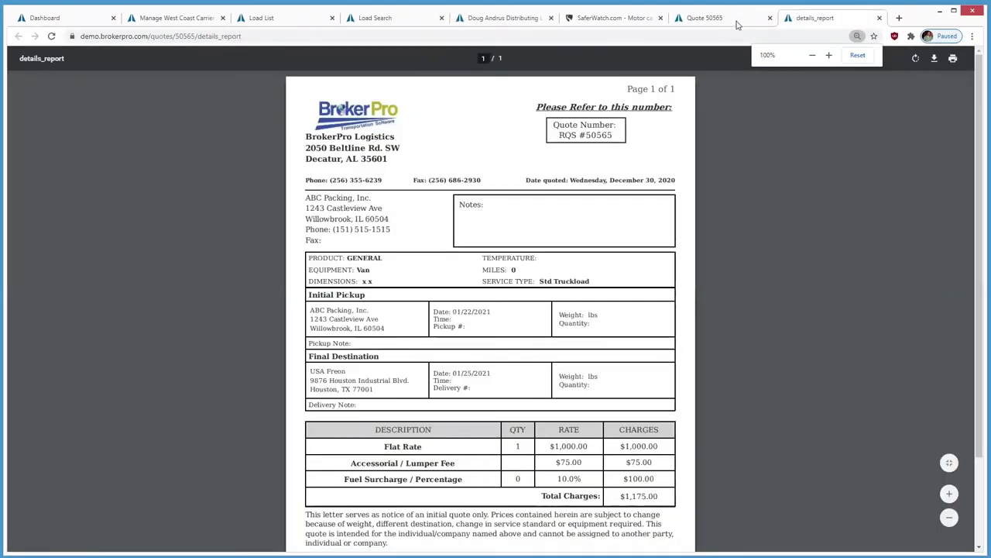
{"action": "left_click", "coordinate": [736, 19]}
- Check the LaneMaster line haul rate range and set the quote's flat rate customer charge to $2,800
{"action": "scroll", "coordinate": [712, 249], "scroll_direction": "down", "scroll_amount": 5}
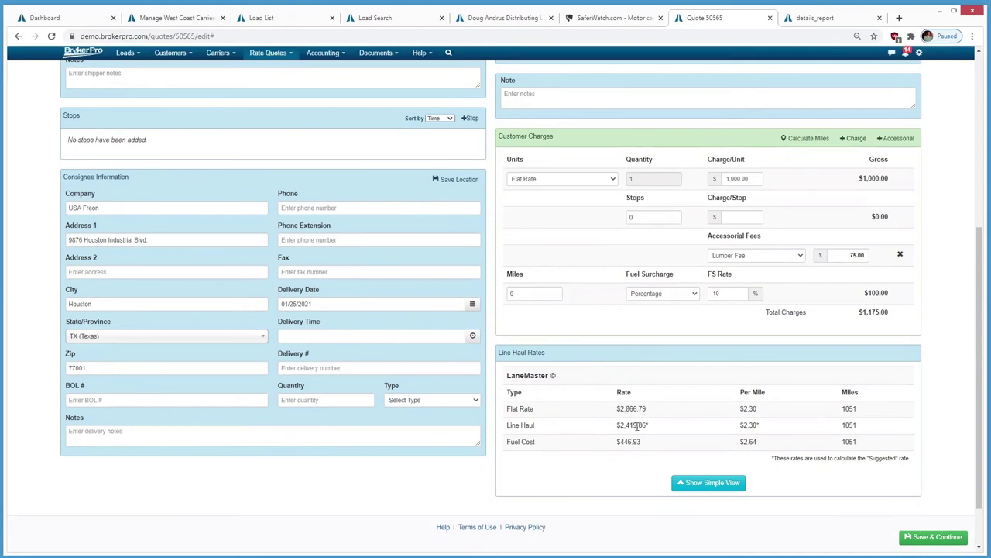
{"action": "mouse_move", "coordinate": [636, 425]}
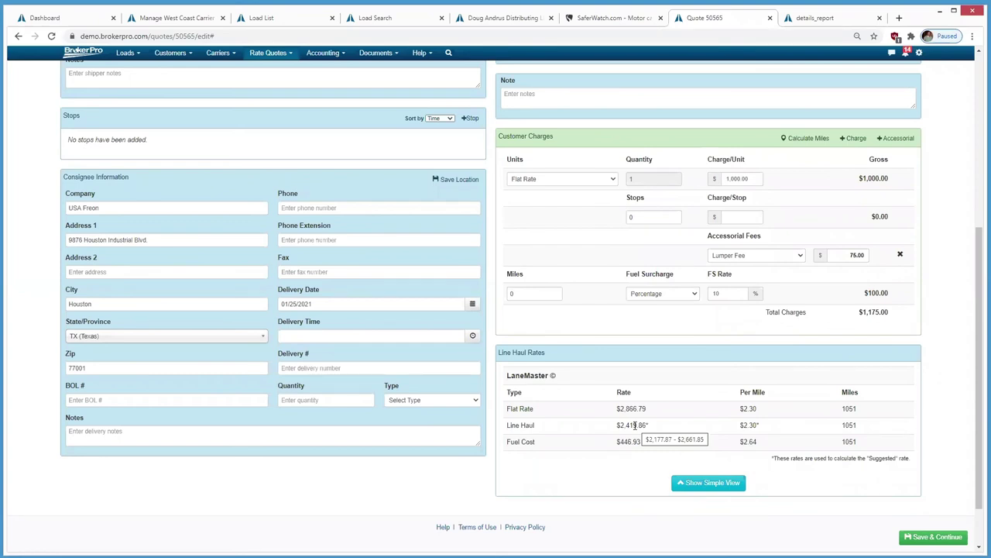
{"action": "double_click", "coordinate": [727, 178]}
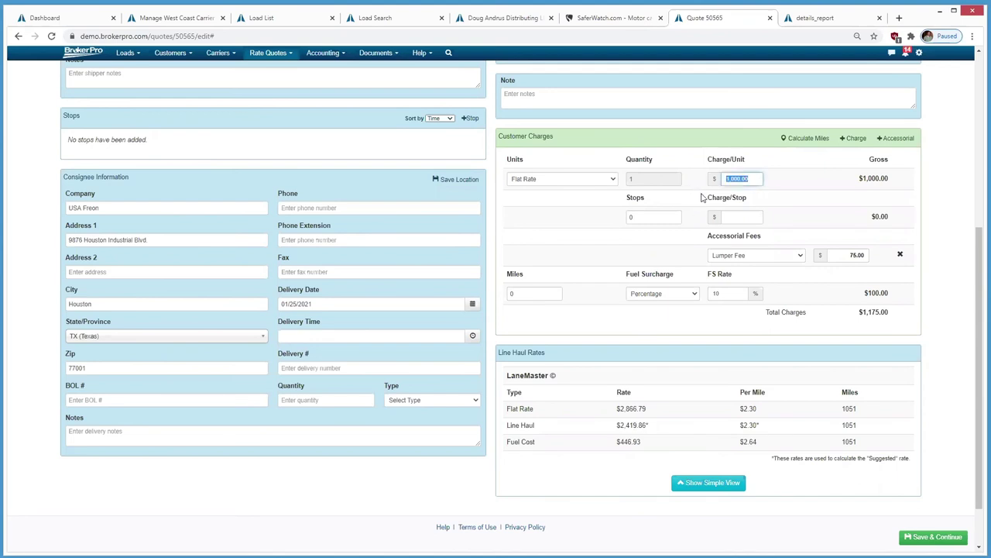
{"action": "type", "text": "2800"}
{"action": "key", "text": "Tab"}
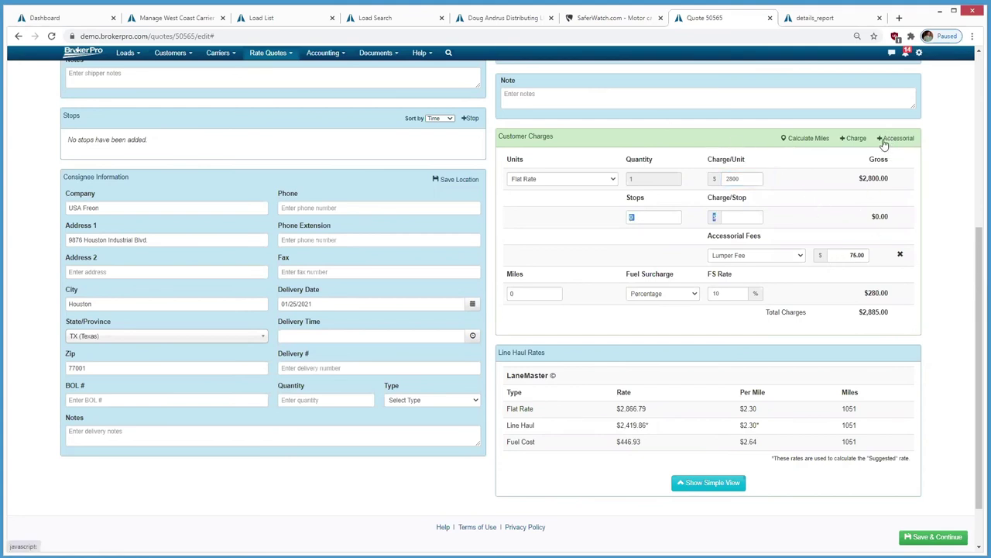
- Add two extra accessorial fee rows to the customer charges and remove them both
{"action": "left_click", "coordinate": [888, 141]}
{"action": "left_click", "coordinate": [887, 141]}
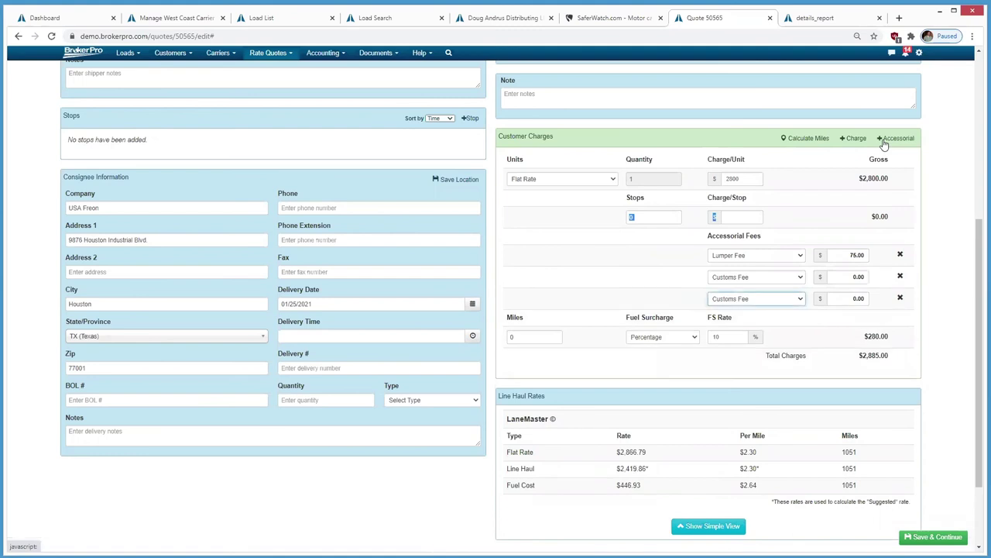
{"action": "left_click", "coordinate": [901, 275]}
{"action": "left_click", "coordinate": [901, 276]}
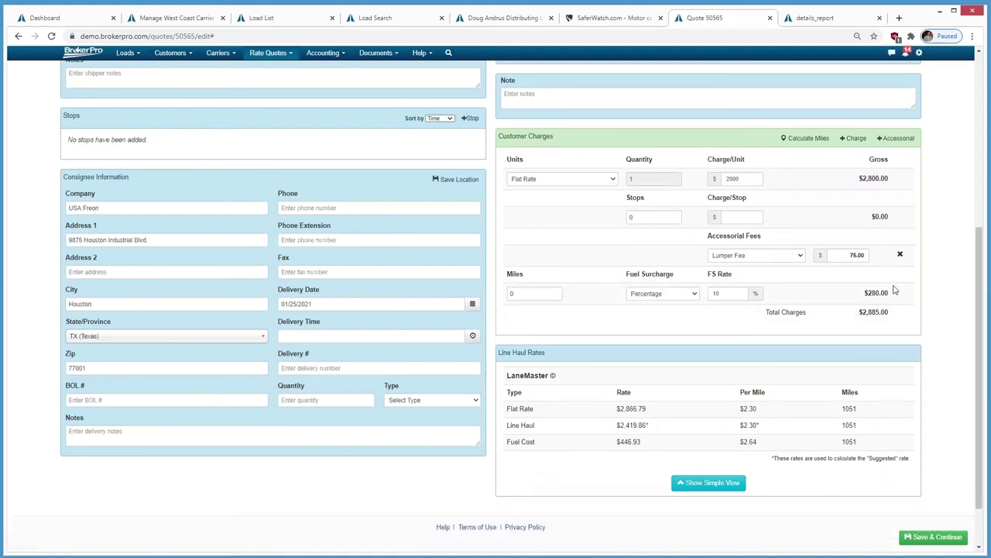
- Look at the fuel surcharge type options in the customer charges without changing the selection
{"action": "left_click", "coordinate": [690, 296]}
{"action": "left_click", "coordinate": [720, 321]}
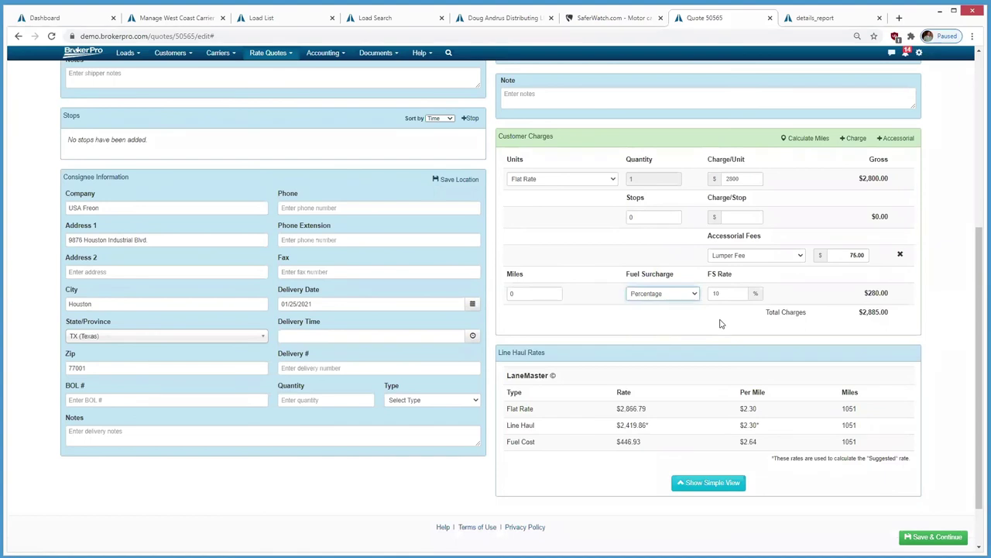
- Return to the printable quote and review its charges table and signature lines
{"action": "left_click", "coordinate": [813, 17]}
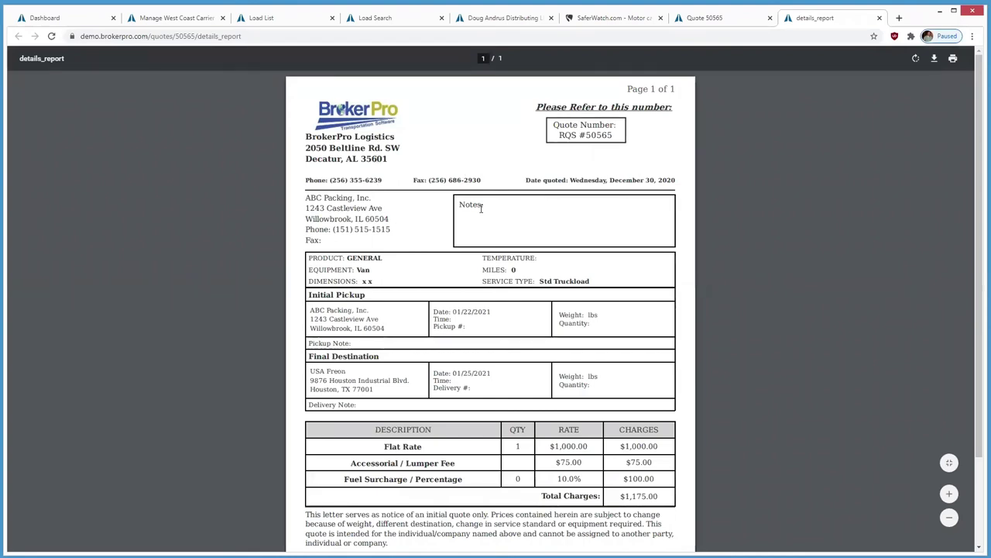
{"action": "scroll", "coordinate": [457, 247], "scroll_direction": "down", "scroll_amount": 2}
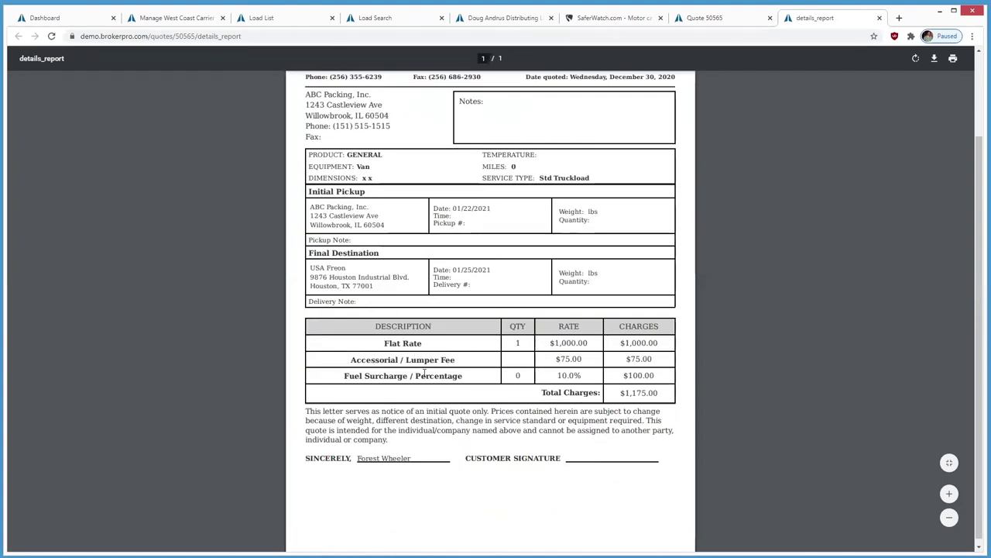
- Highlight the customer signature label on the printable quote and return to the quote's edit form
{"action": "left_click_drag", "start_coordinate": [477, 457], "coordinate": [537, 456]}
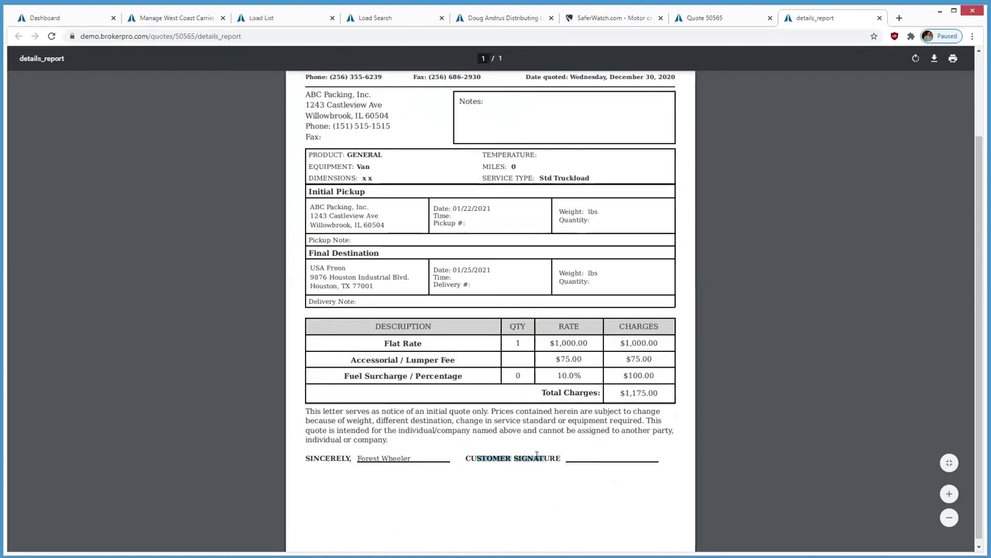
{"action": "left_click", "coordinate": [734, 19]}
{"action": "scroll", "coordinate": [630, 306], "scroll_direction": "up", "scroll_amount": 2}
{"action": "scroll", "coordinate": [630, 304], "scroll_direction": "up", "scroll_amount": 3}
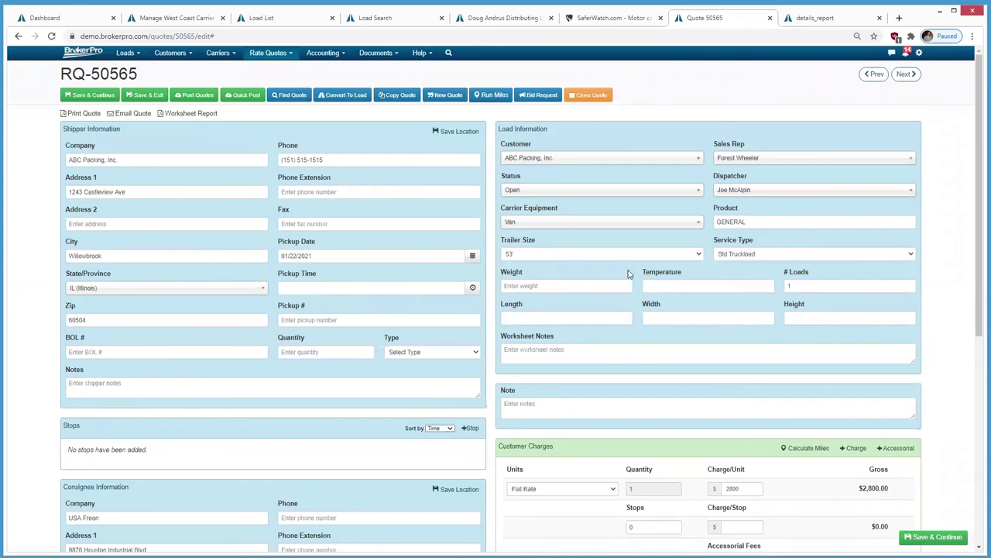
- Try to convert the quote to a load and dismiss the load delivery reminder
{"action": "left_click", "coordinate": [348, 95]}
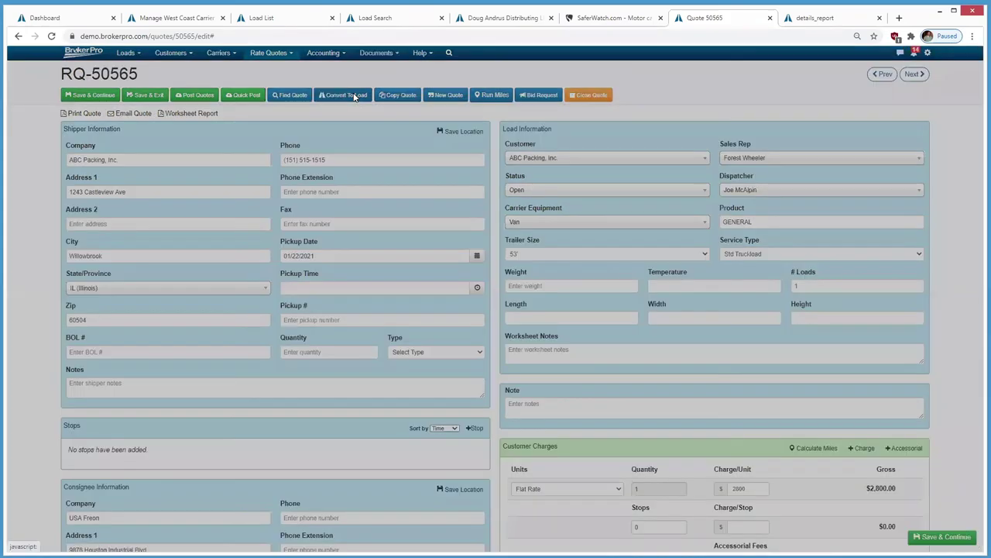
{"action": "left_click", "coordinate": [608, 179]}
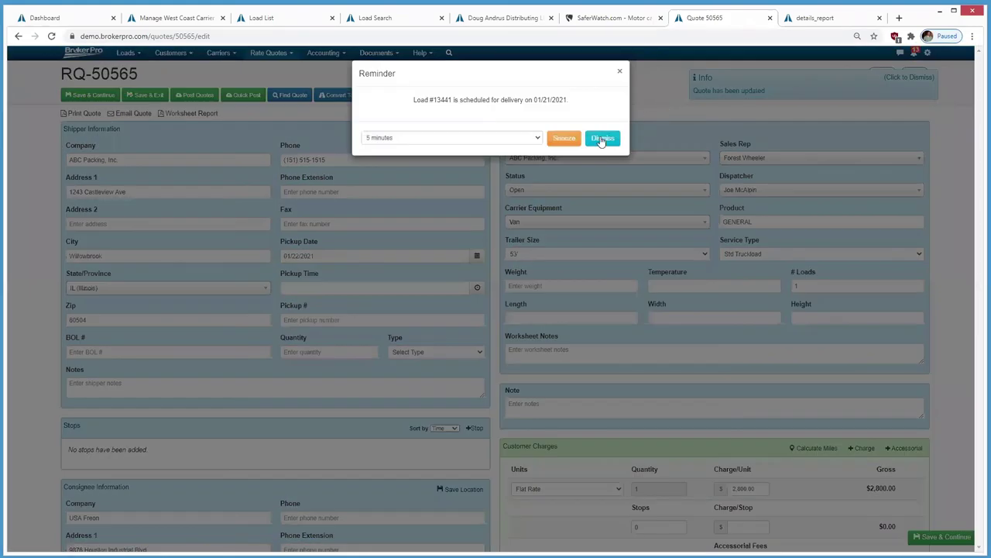
{"action": "left_click", "coordinate": [602, 140]}
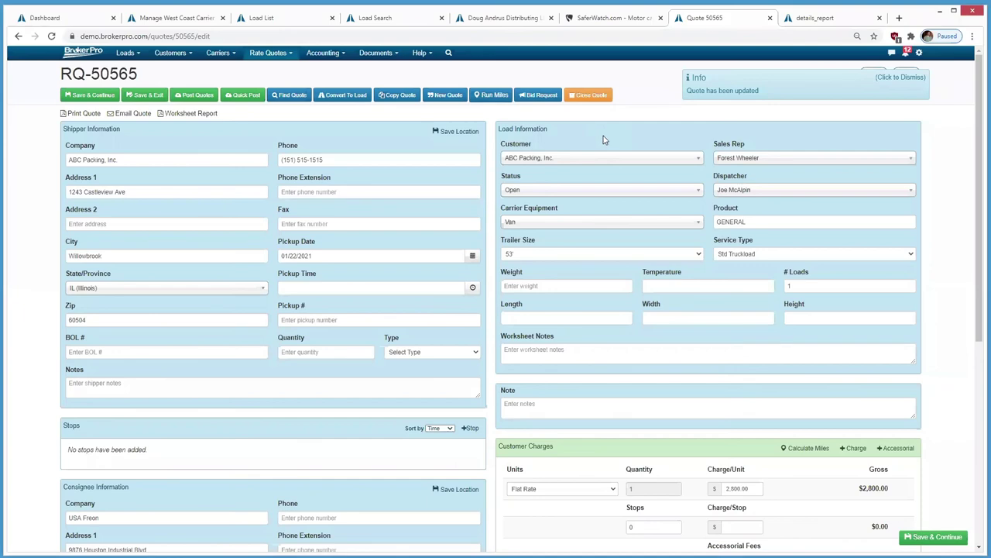
- Save the quote and check the Line Haul rate range in the detailed view of the LaneMaster rates
{"action": "scroll", "coordinate": [635, 248], "scroll_direction": "down", "scroll_amount": 4}
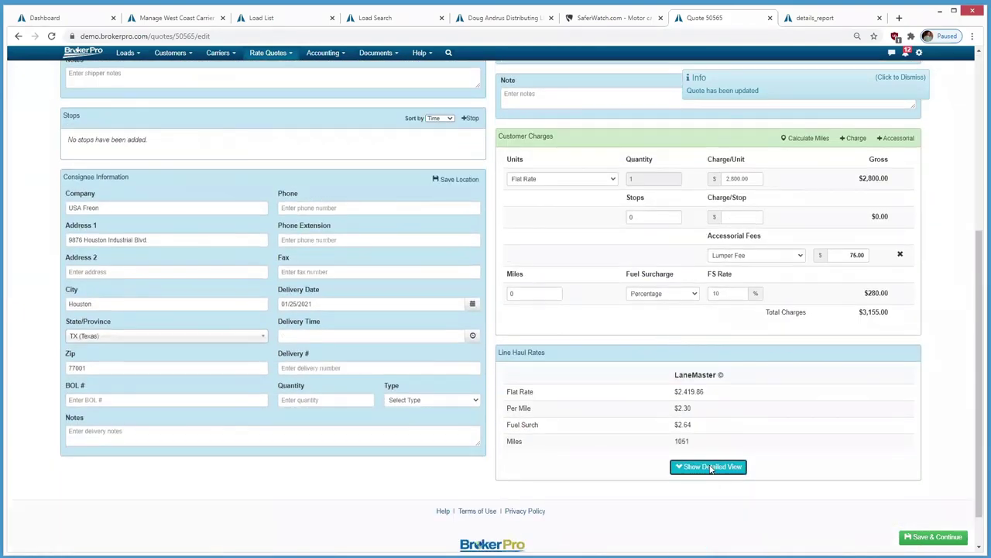
{"action": "left_click", "coordinate": [711, 467]}
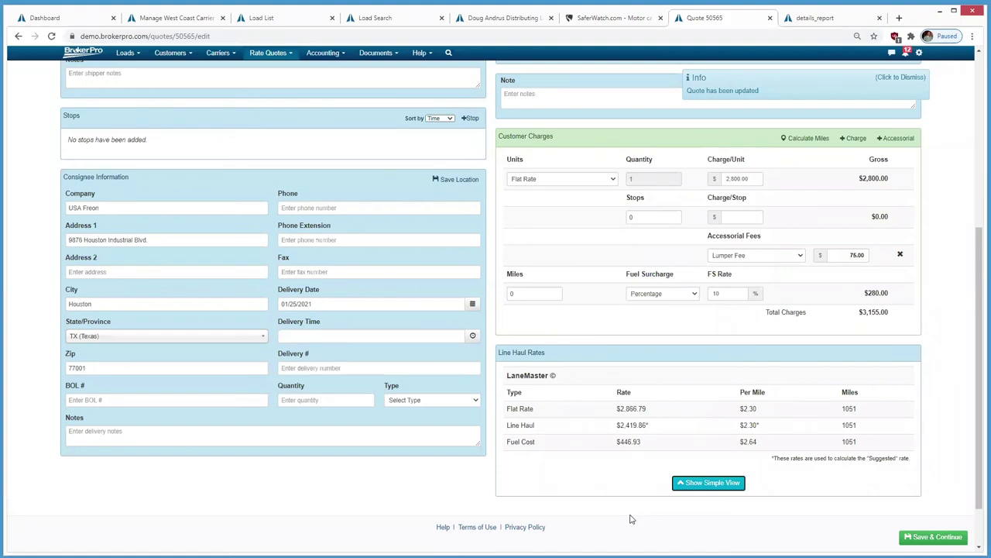
{"action": "left_click", "coordinate": [929, 536]}
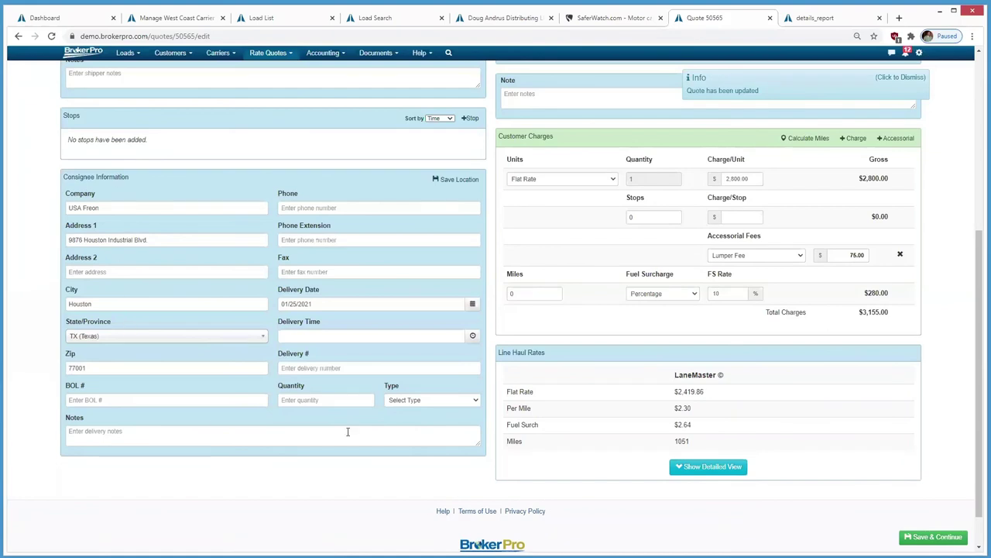
{"action": "left_click", "coordinate": [738, 468]}
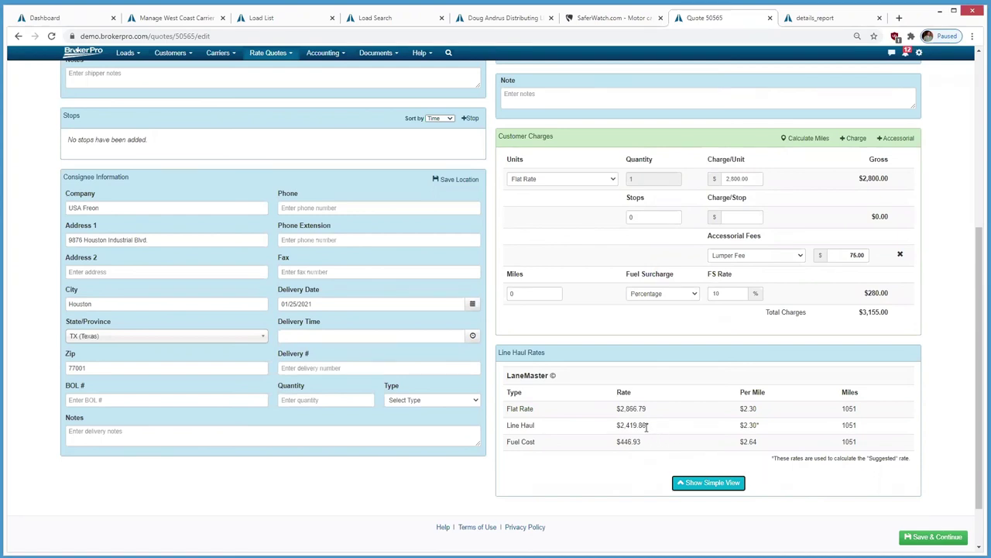
{"action": "mouse_move", "coordinate": [643, 425]}
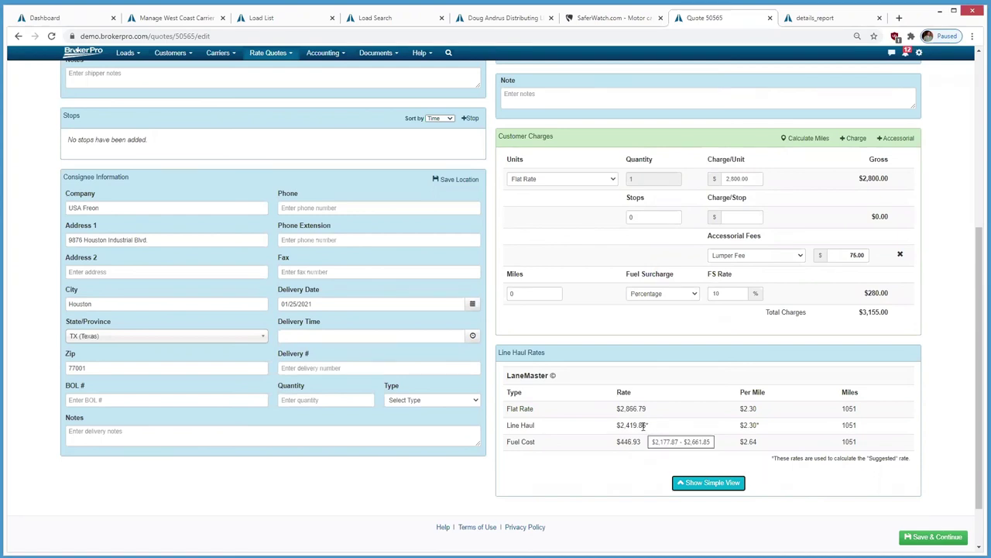